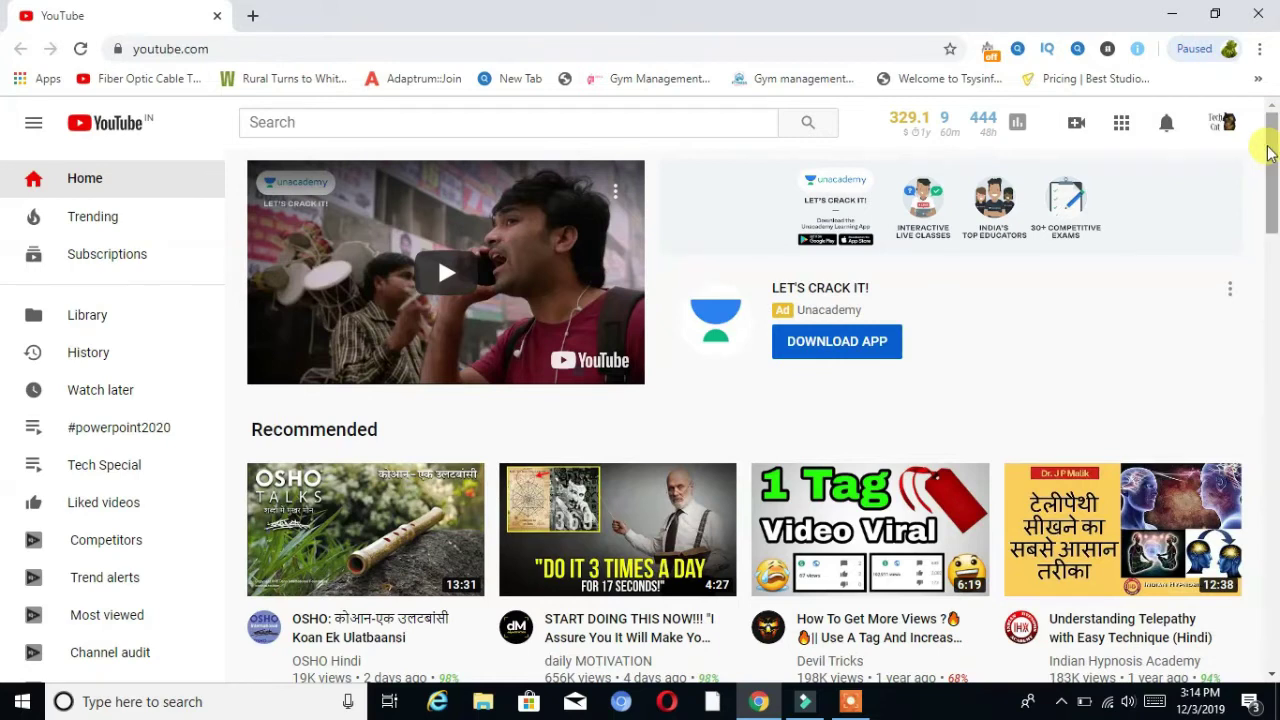
# - Go to your own channel page from the account menu
pyautogui.scroll(-2, 1262, 150)
pyautogui.scroll(2, 1262, 140)
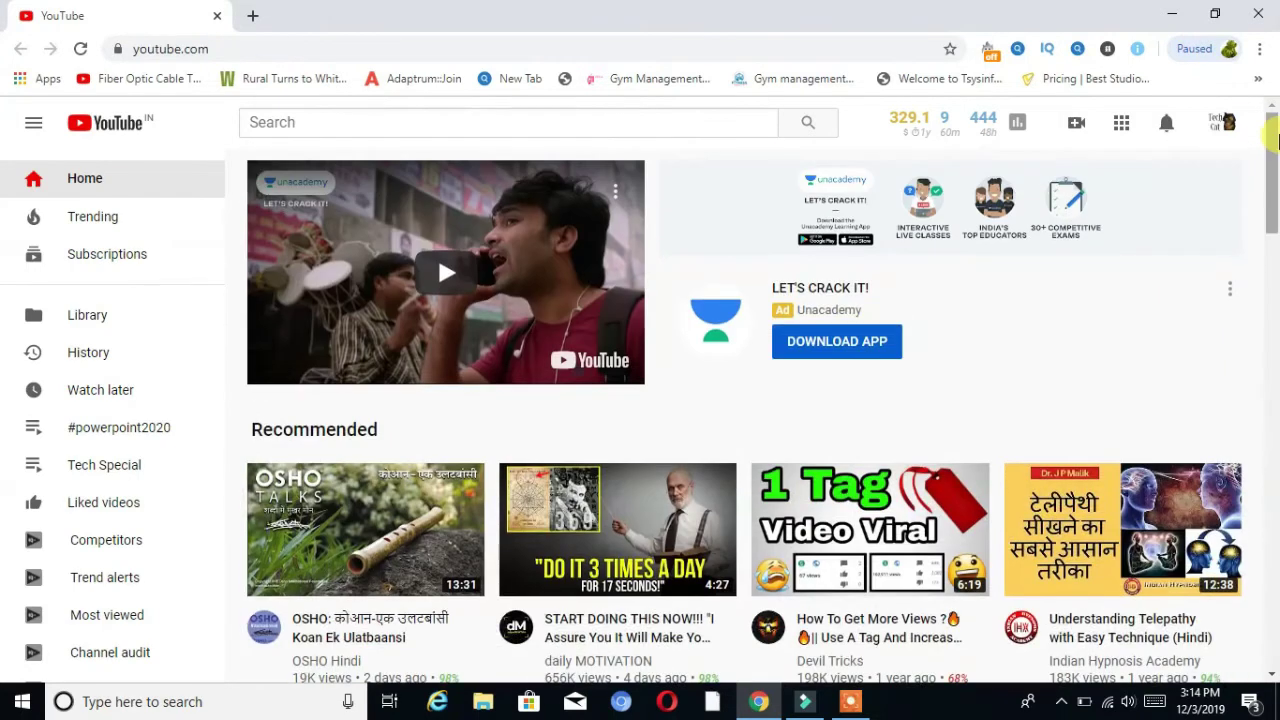
pyautogui.click(1220, 124)
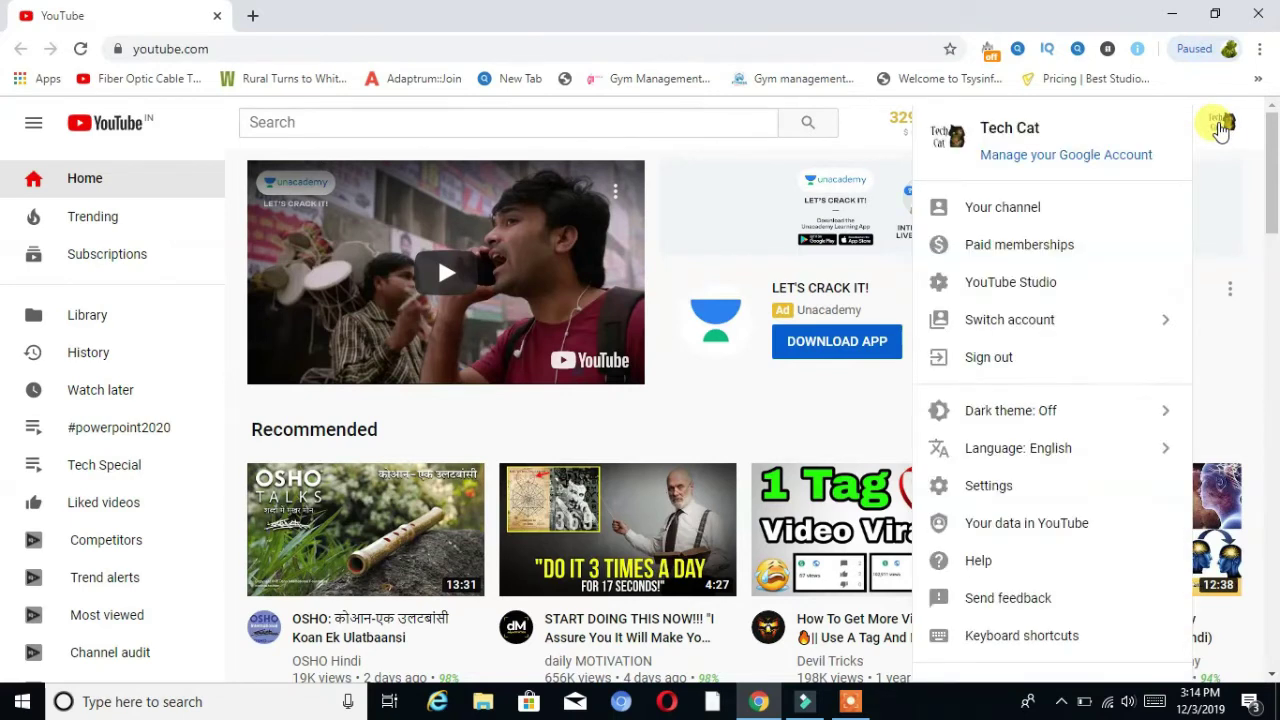
pyautogui.click(1046, 208)
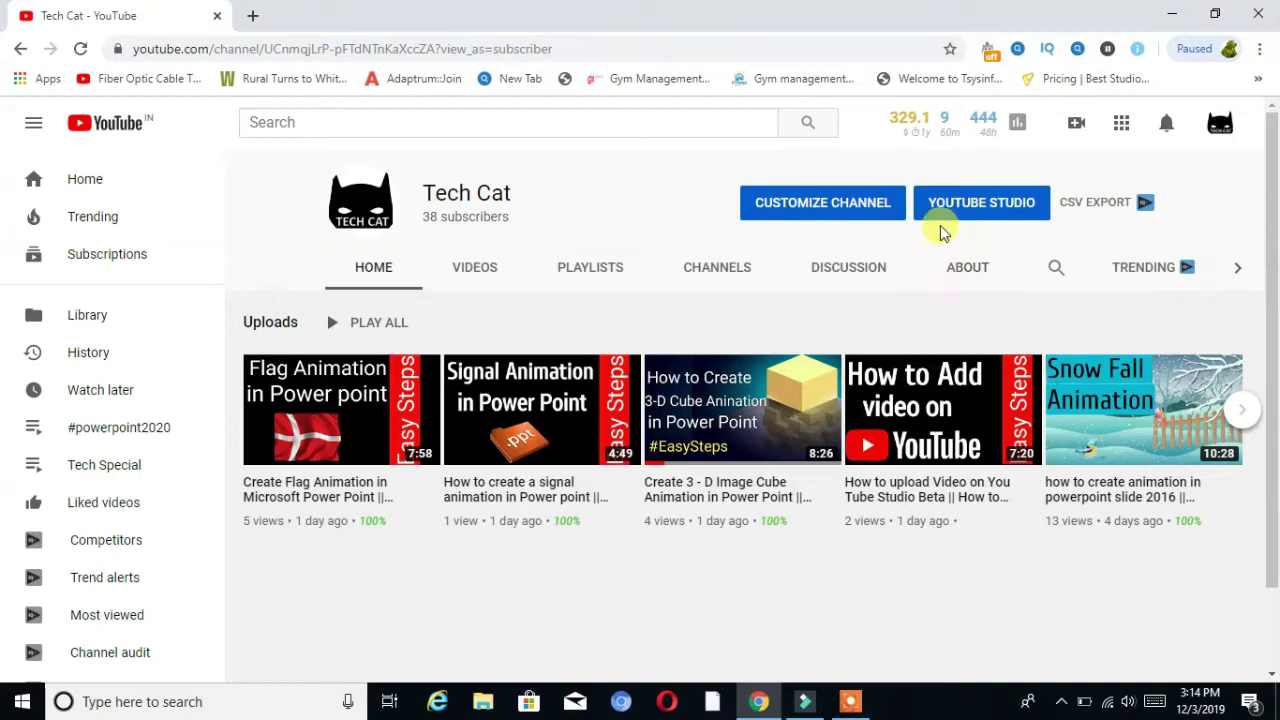
# - Open the channel in YouTube Studio and show its list of uploaded videos
pyautogui.click(990, 208)
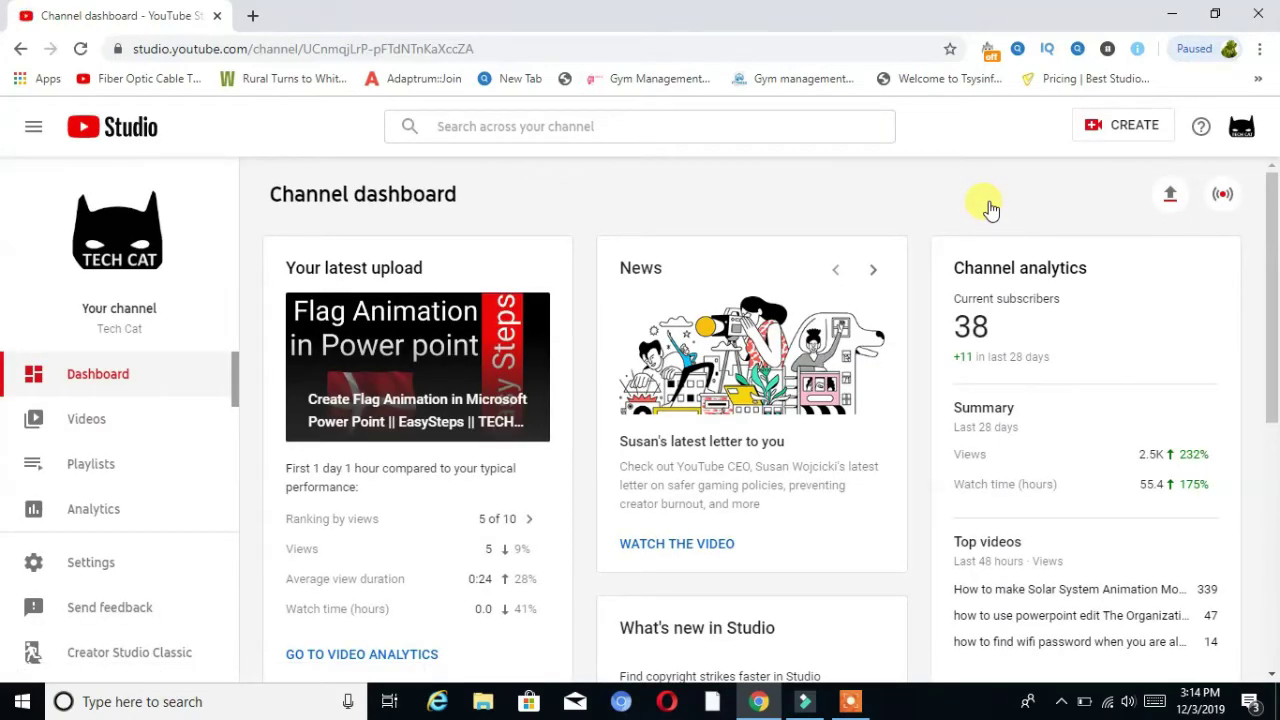
pyautogui.scroll(-2, 1273, 285)
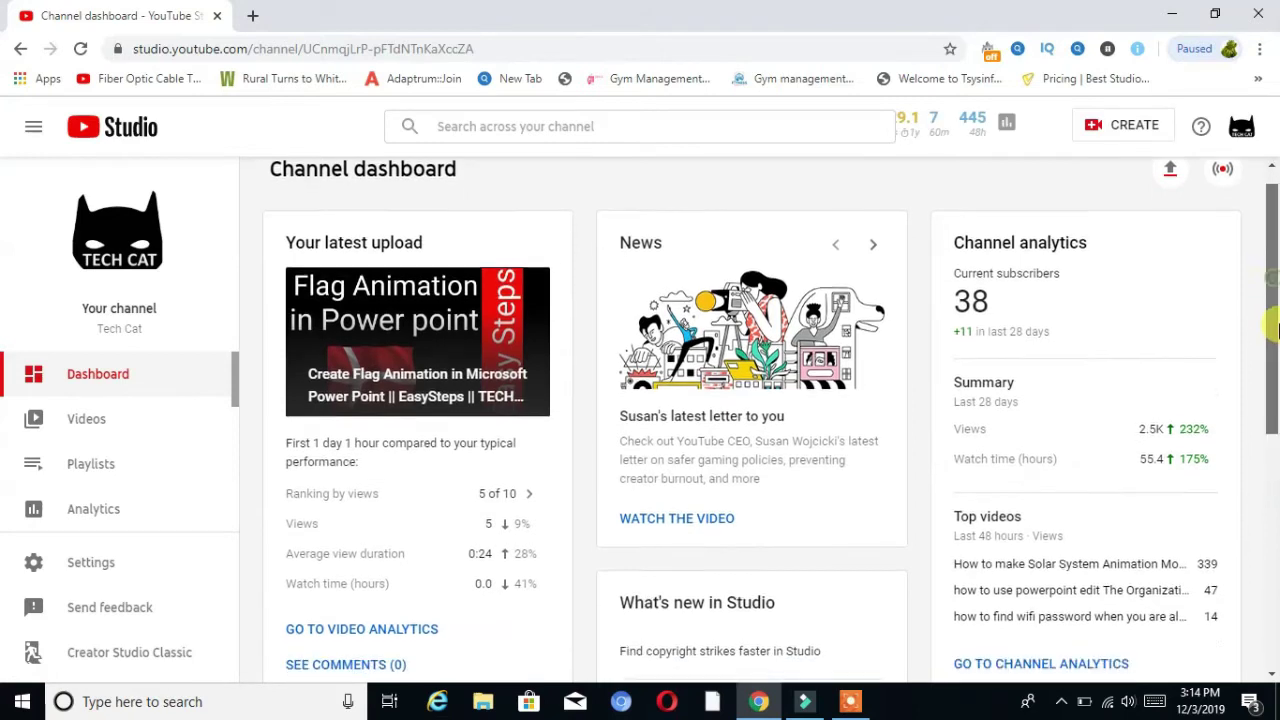
pyautogui.scroll(2, 1266, 300)
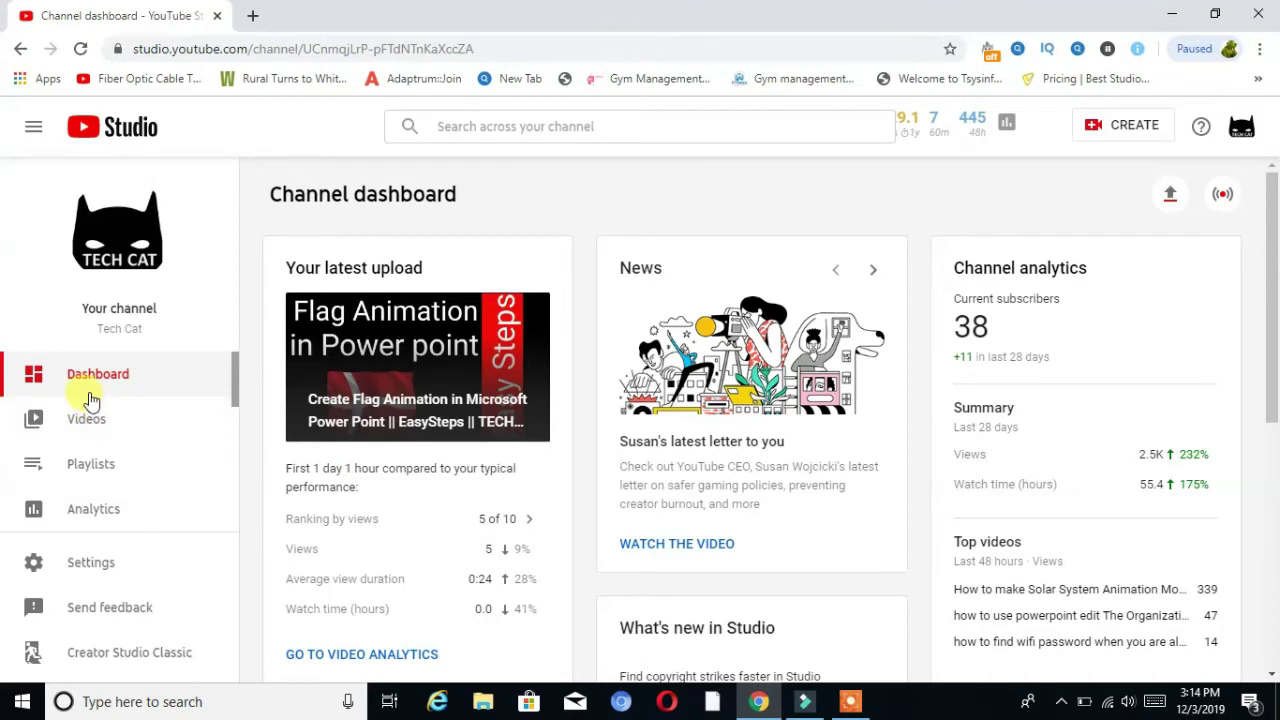
pyautogui.click(130, 424)
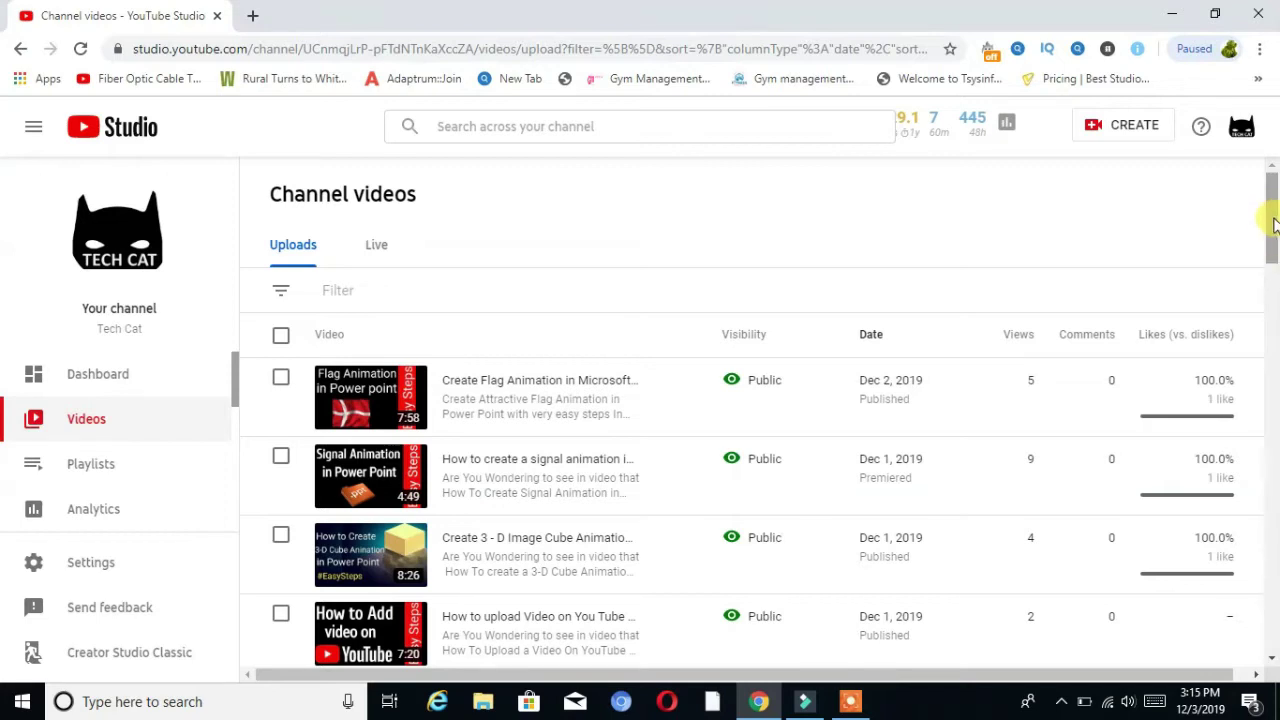
# - Scroll to the bottom of the uploads and open 'MS Power Point || Basics of Slides for Beginenrs'
pyautogui.moveTo(1272, 225); pyautogui.dragTo(1275, 437)
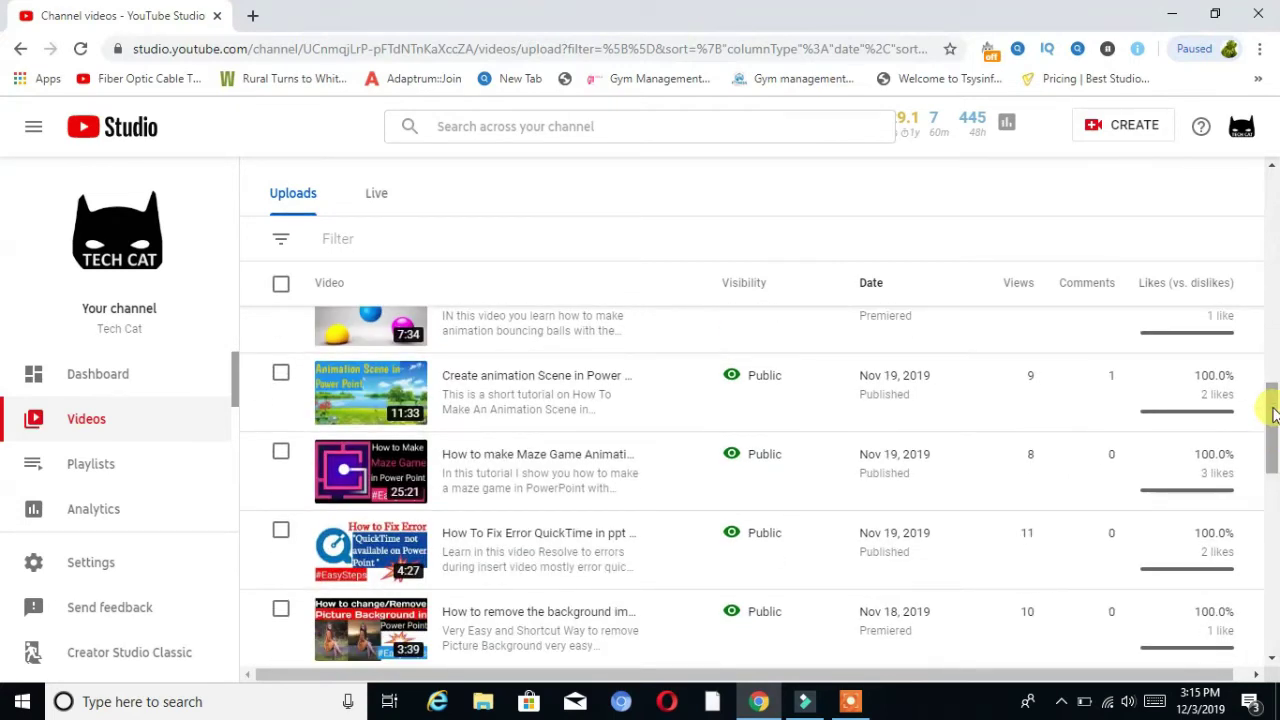
pyautogui.moveTo(1273, 420); pyautogui.dragTo(1275, 643)
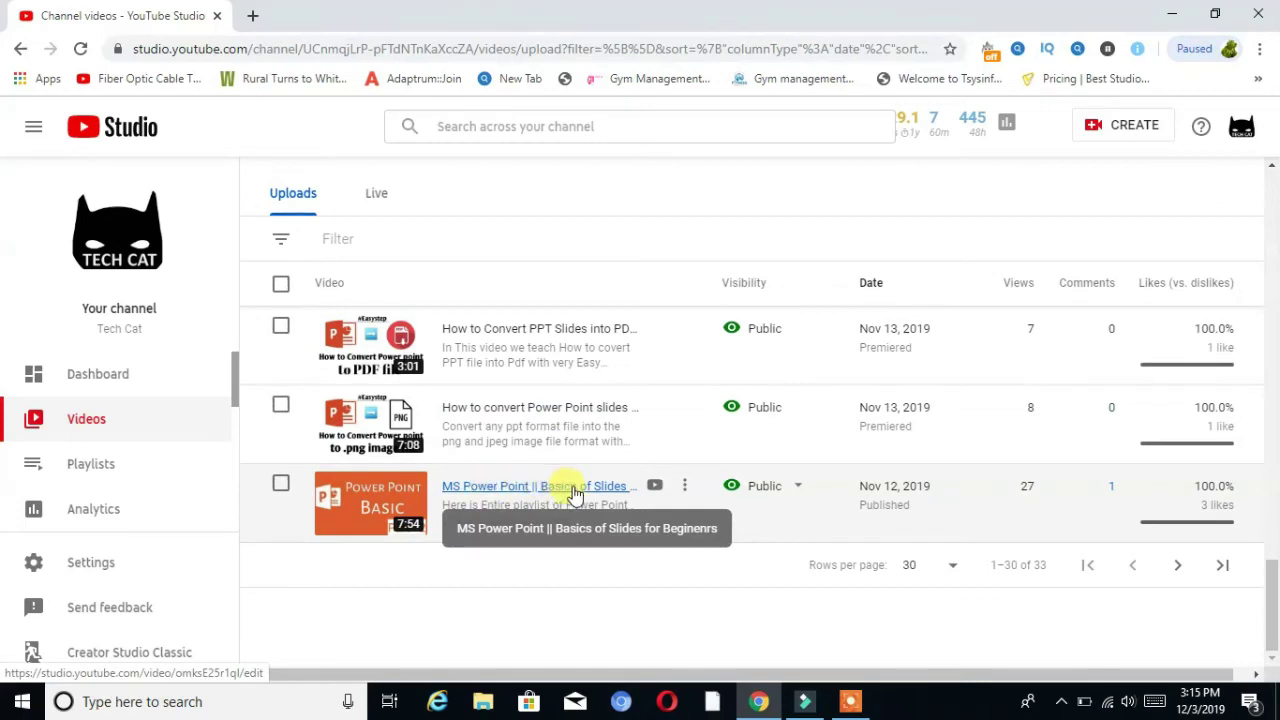
pyautogui.click(522, 494)
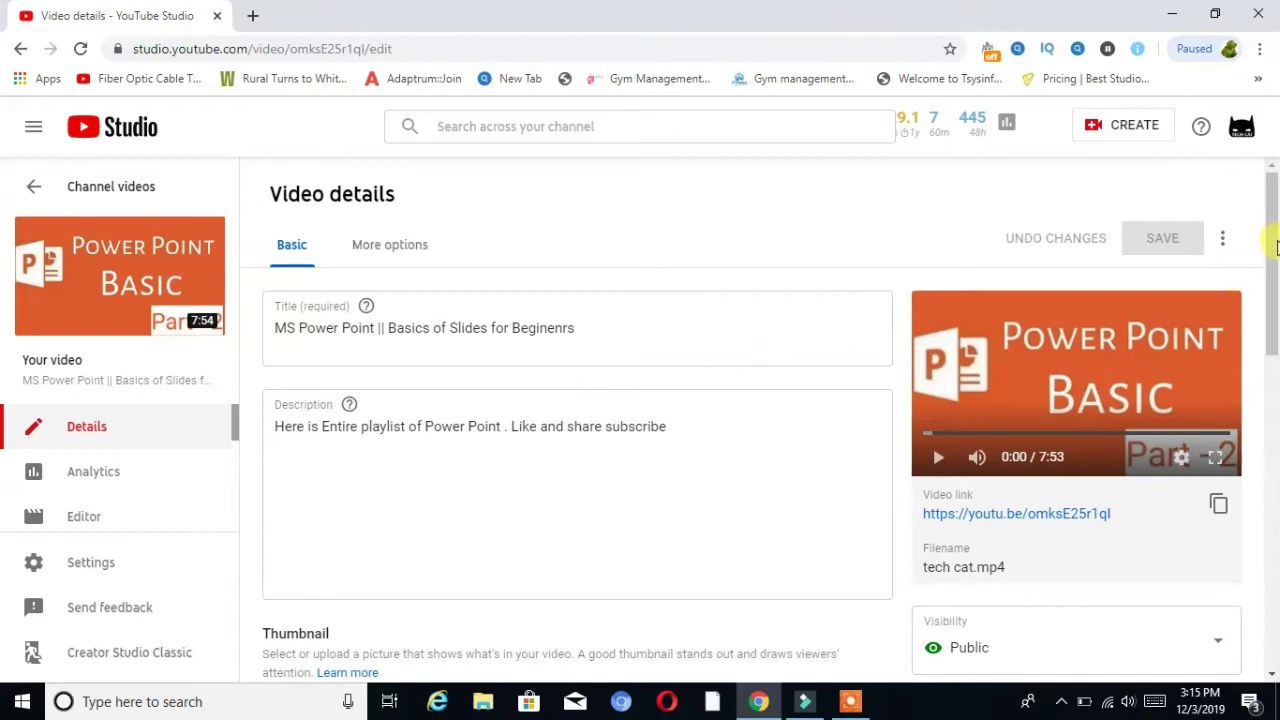
# - Scroll down the Video details page and launch the End screen editor in a new tab
pyautogui.click(1273, 336)
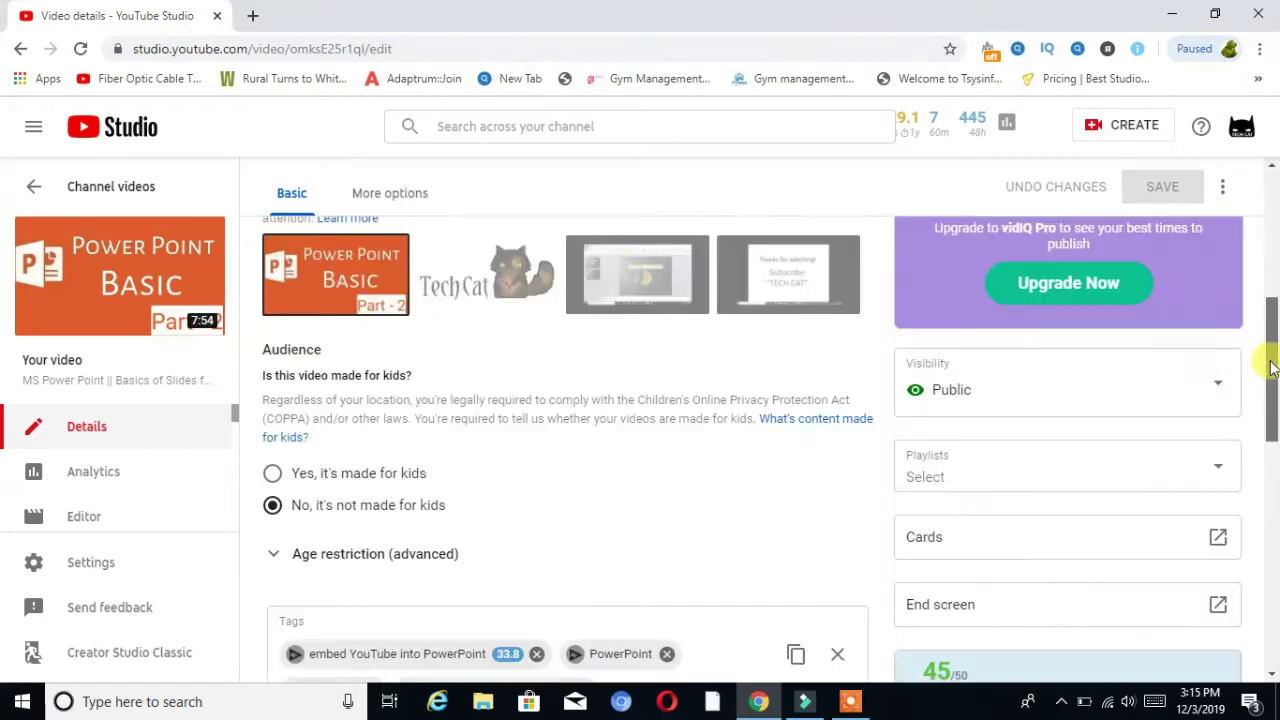
pyautogui.moveTo(1273, 352); pyautogui.dragTo(1273, 388)
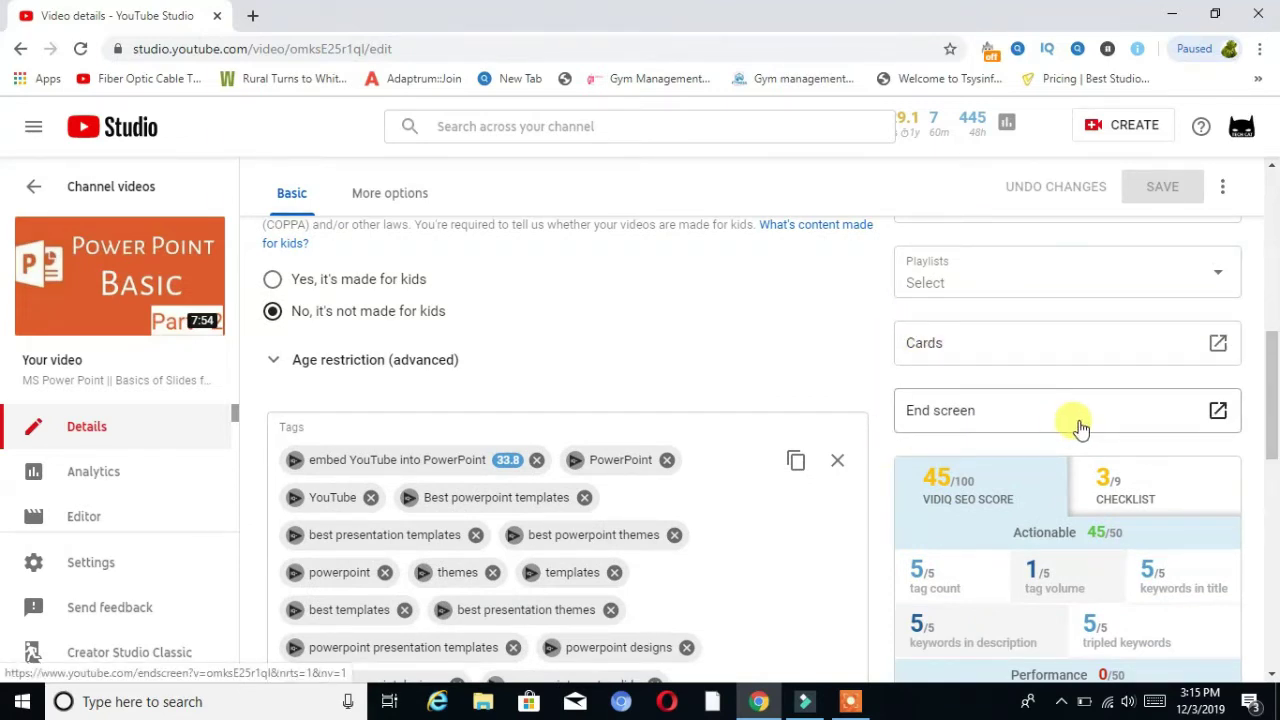
pyautogui.click(1218, 414)
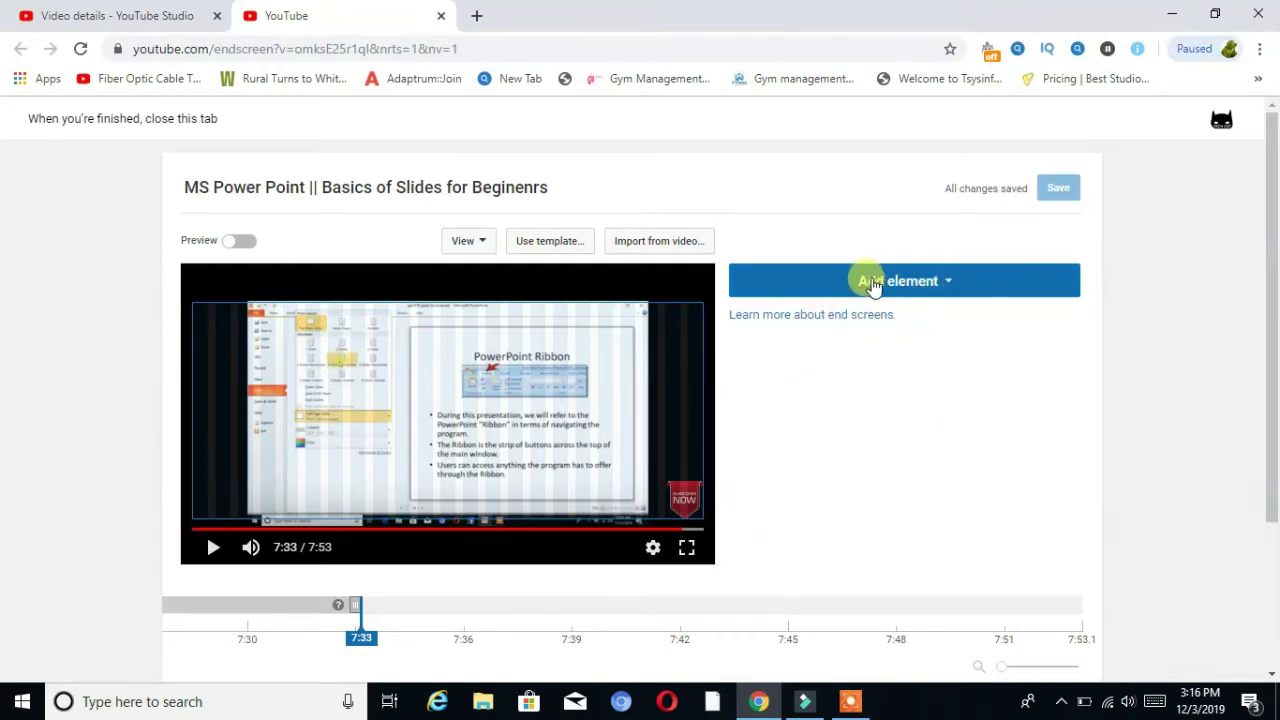
# - Create an end-screen video element for the Tags video 'How to get more views on youtube'
pyautogui.click(944, 286)
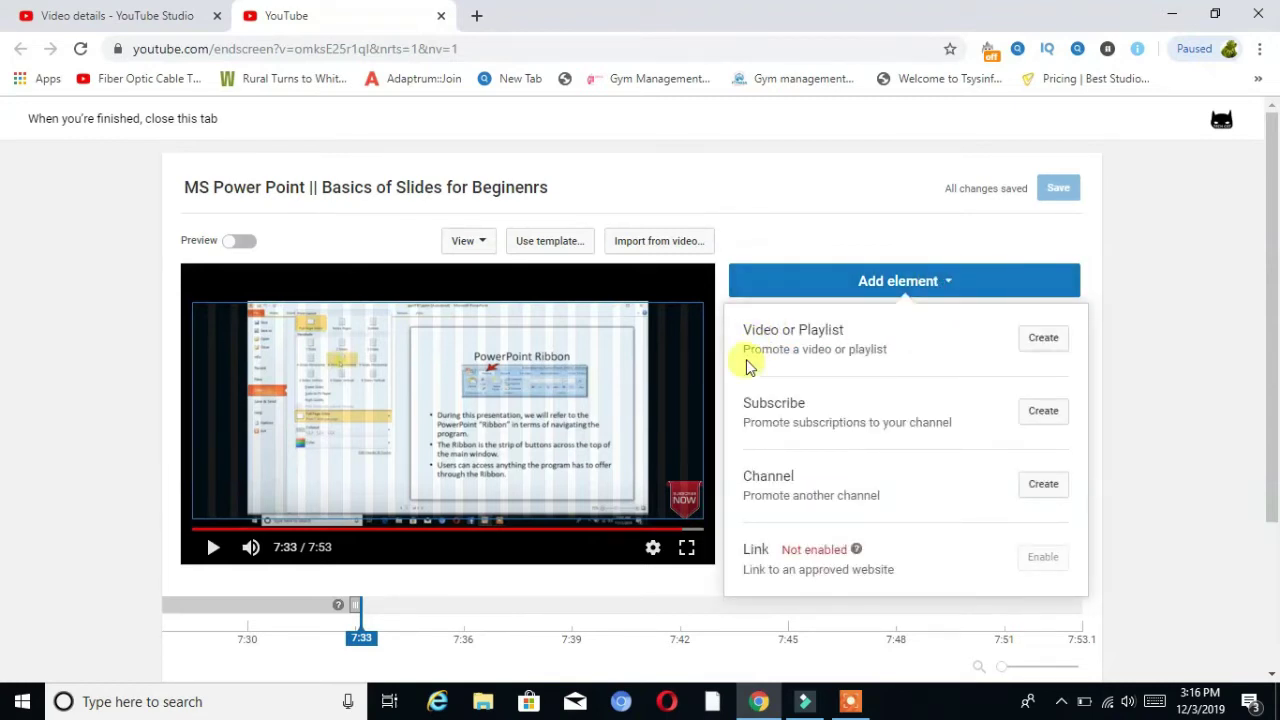
pyautogui.click(1043, 338)
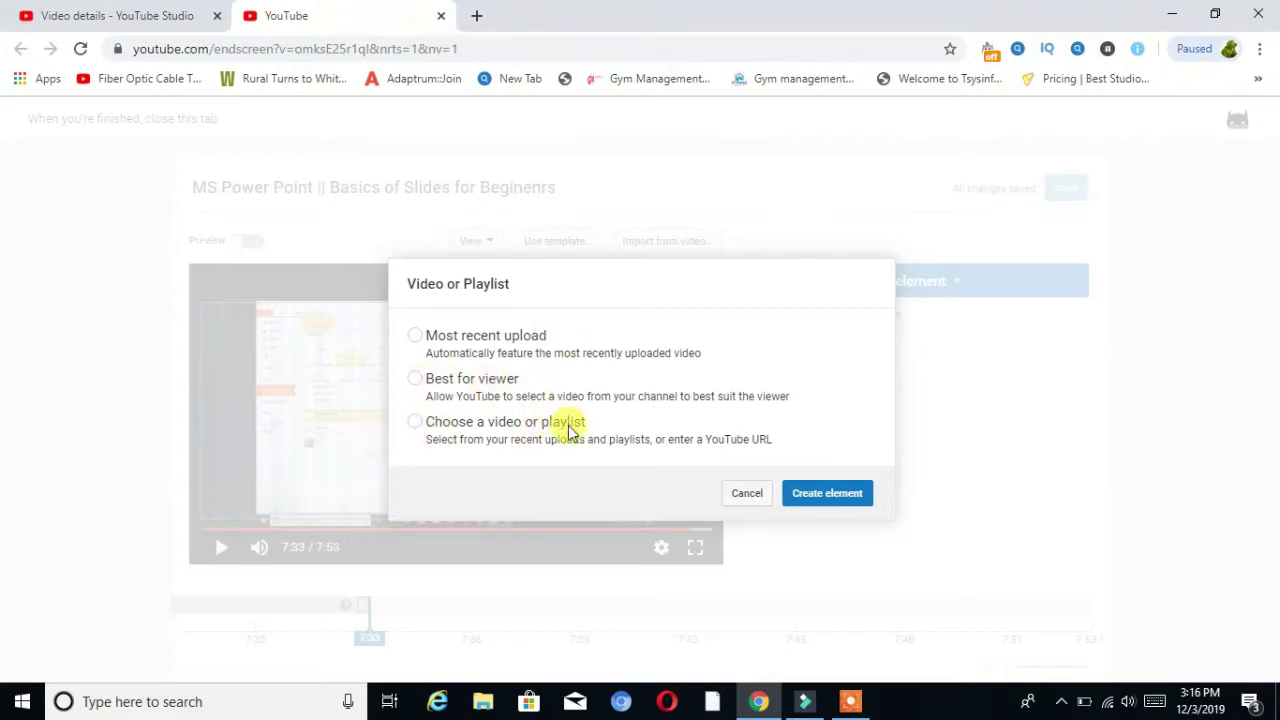
pyautogui.click(415, 427)
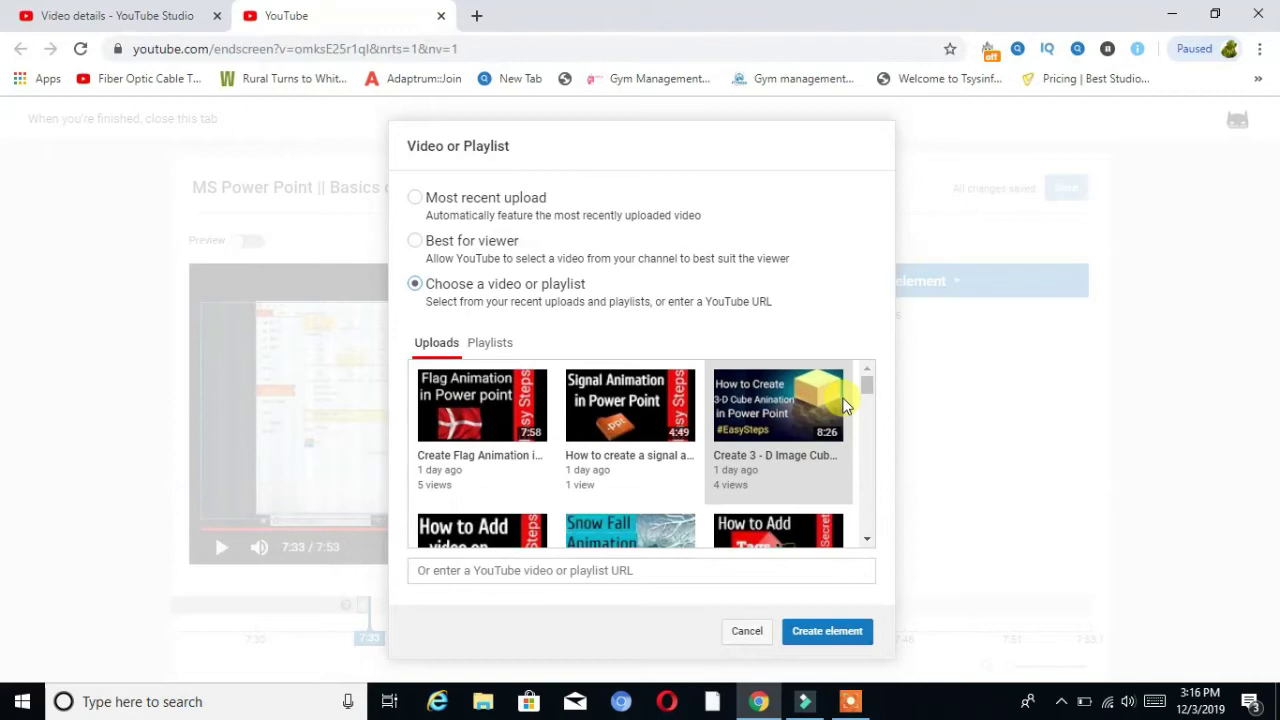
pyautogui.moveTo(870, 388)
pyautogui.mouseDown()
pyautogui.moveTo(866, 492)
pyautogui.moveTo(867, 391)
pyautogui.mouseUp()
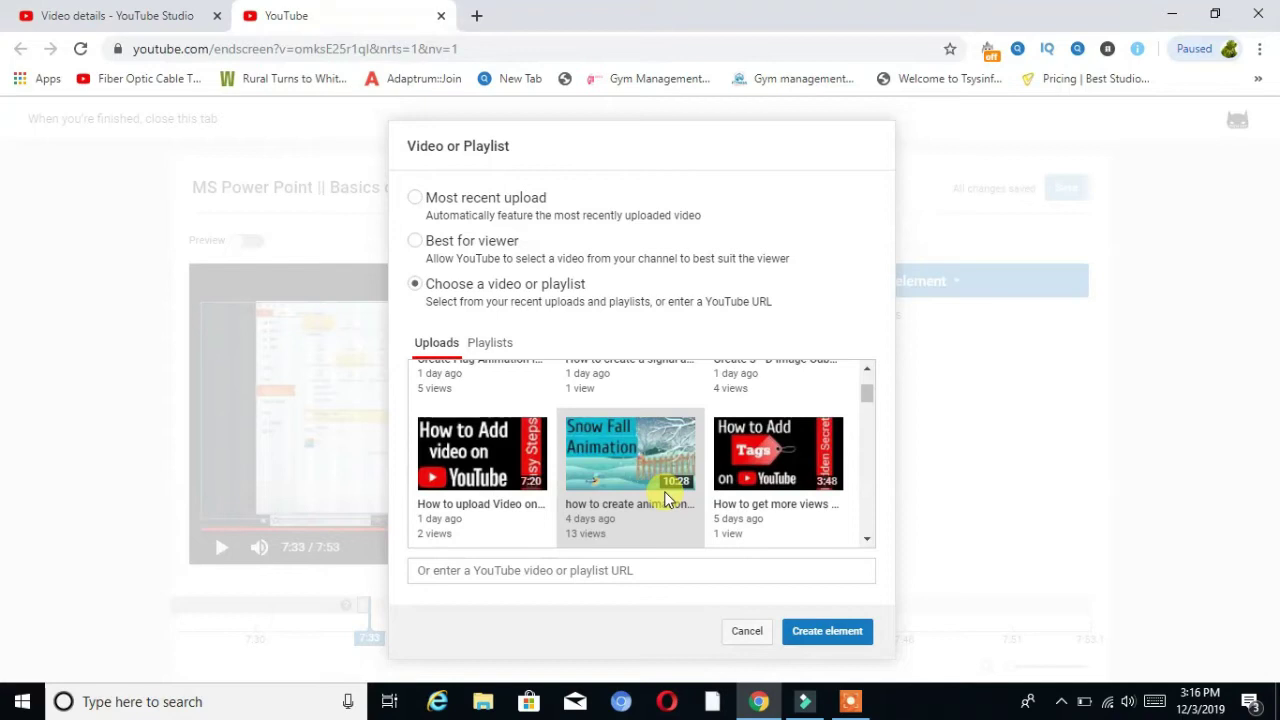
pyautogui.click(758, 453)
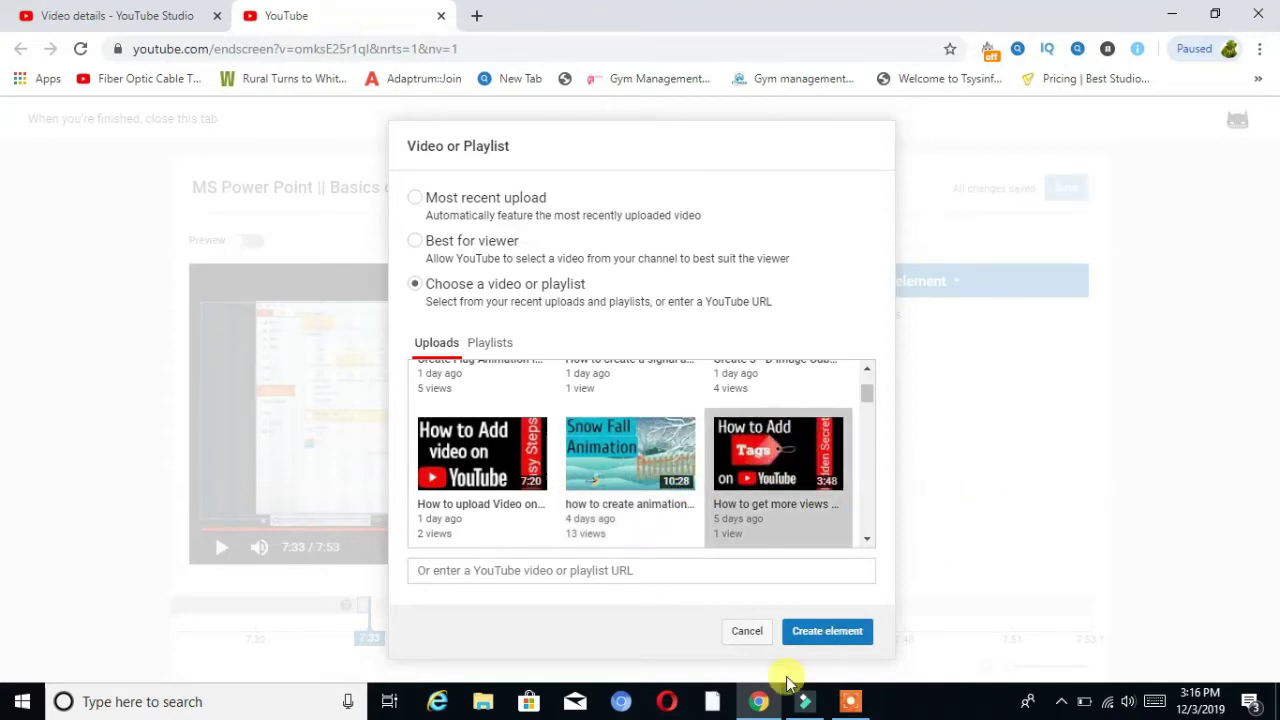
pyautogui.click(814, 640)
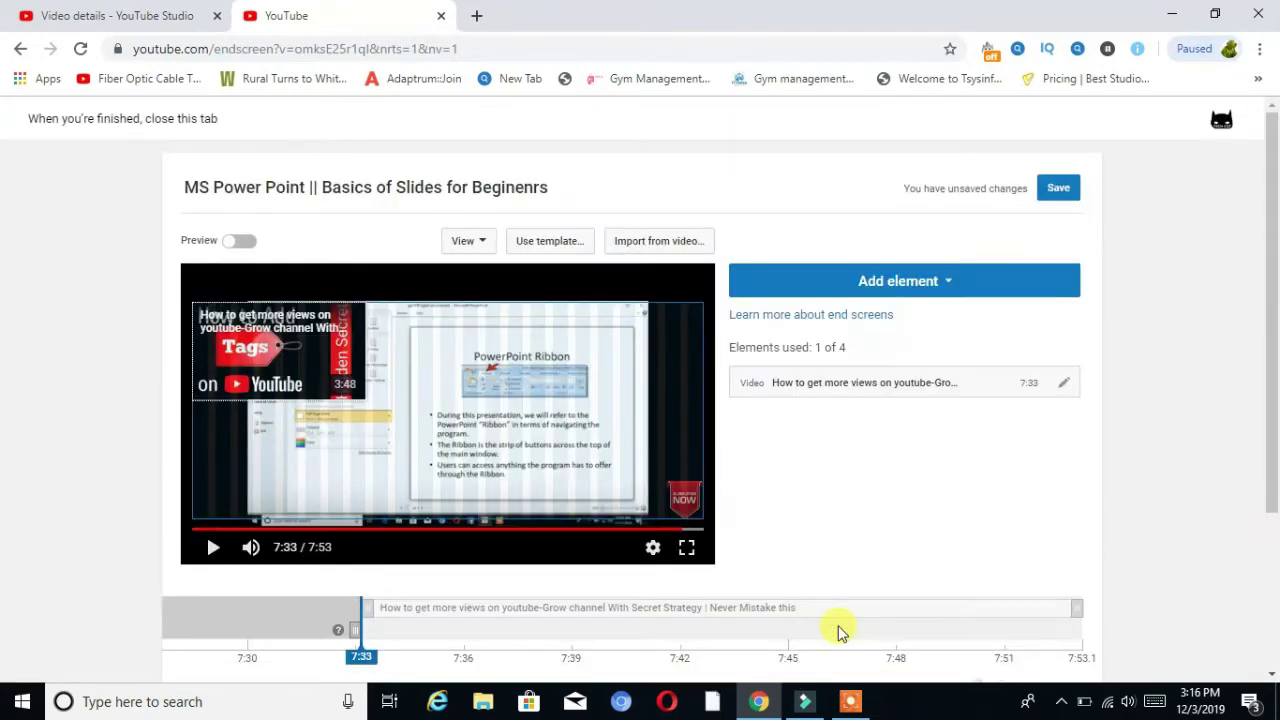
pyautogui.click(244, 391)
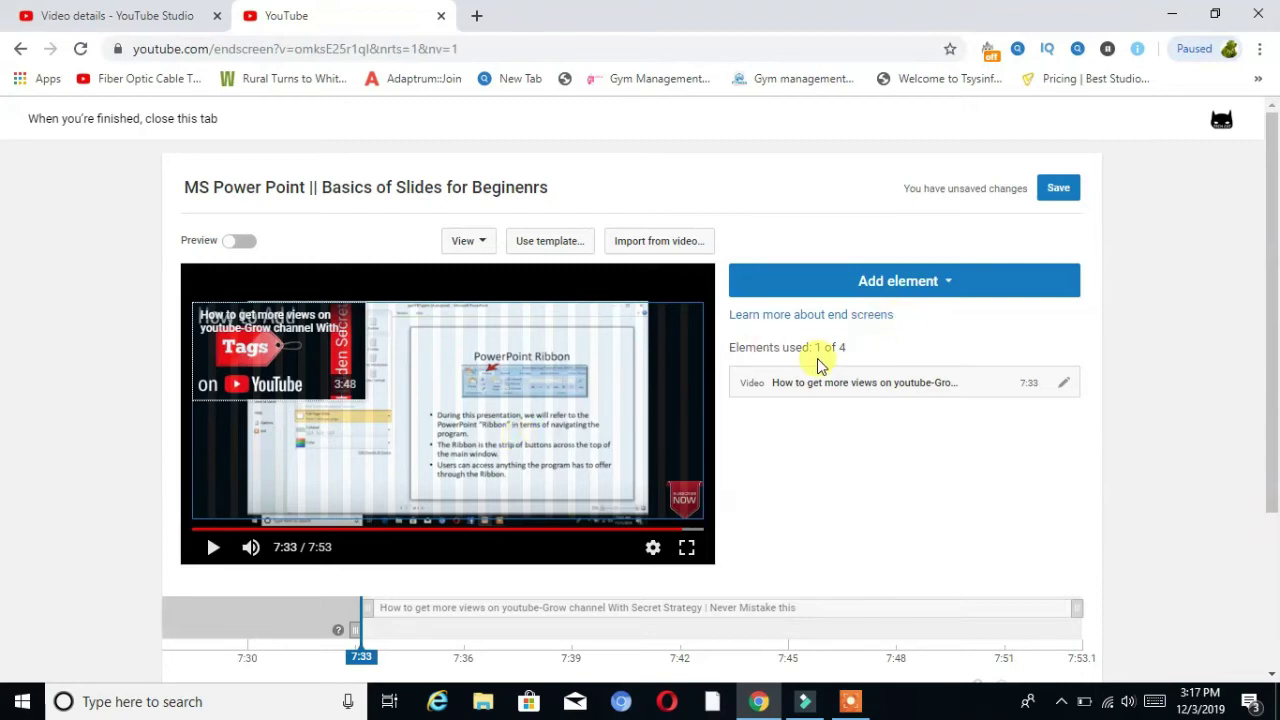
# - Add the Signal Animation video as a second end-screen element at the top-right
pyautogui.click(952, 284)
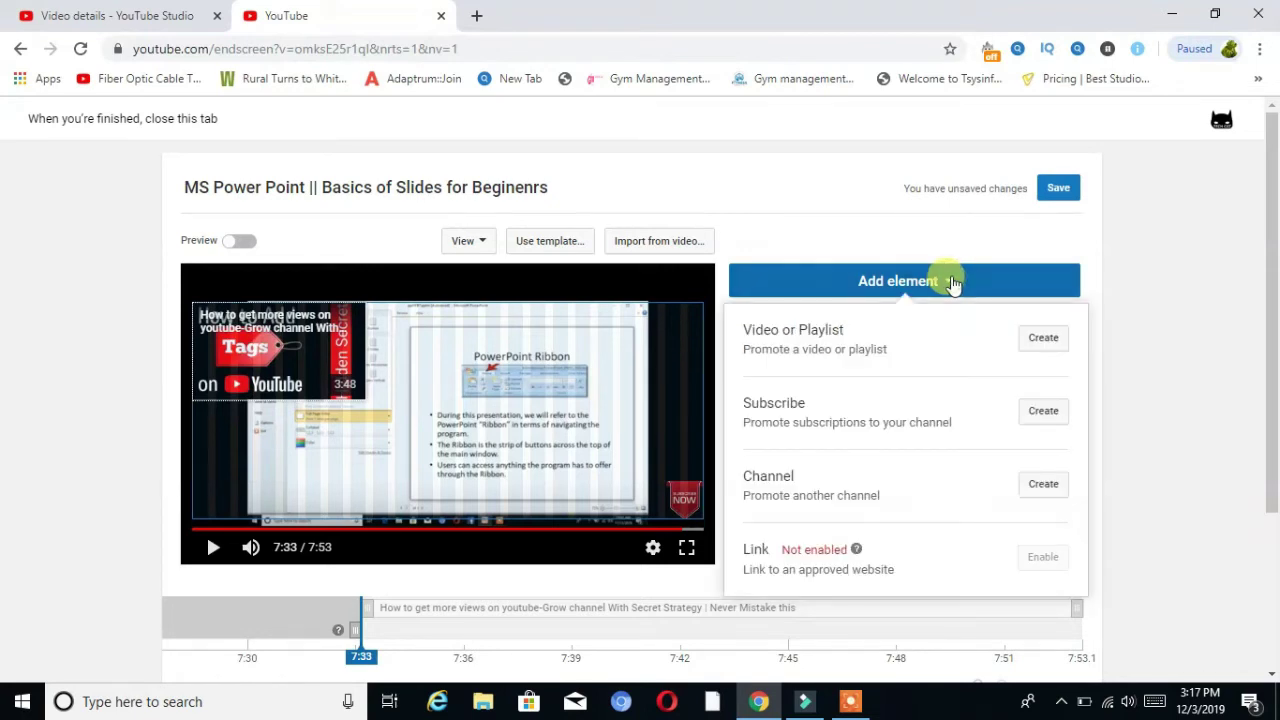
pyautogui.click(1040, 340)
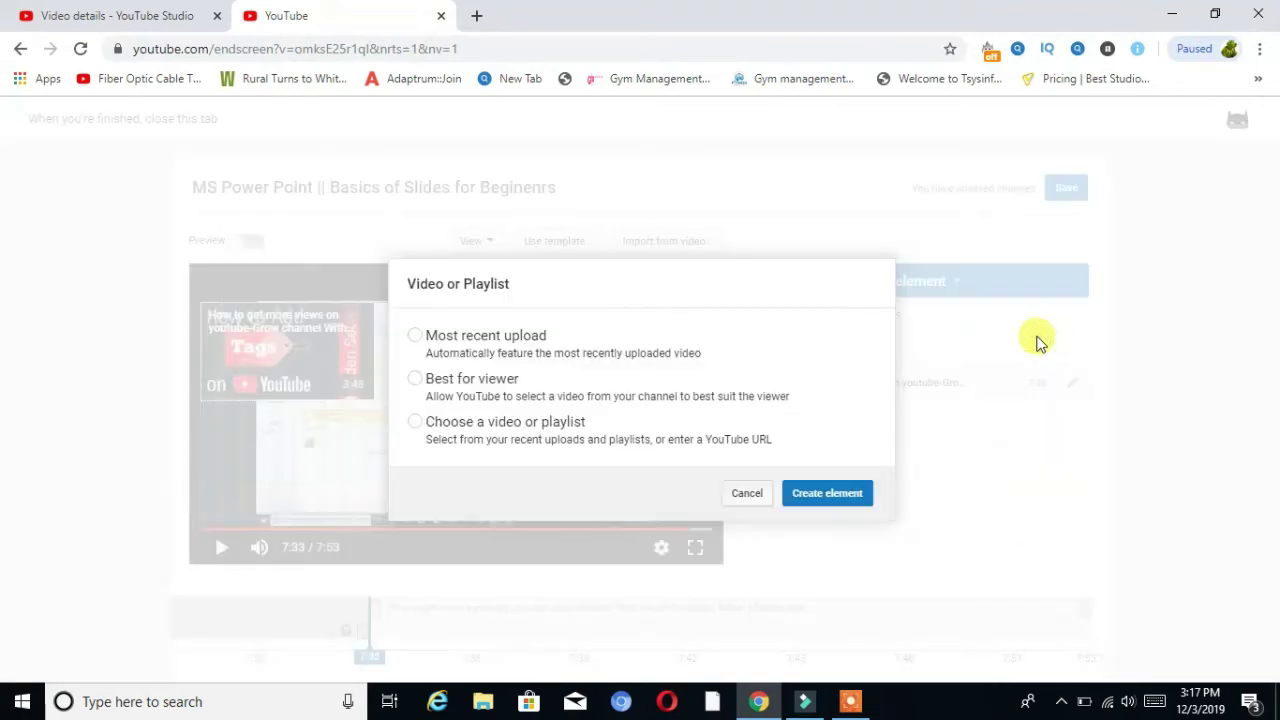
pyautogui.click(416, 428)
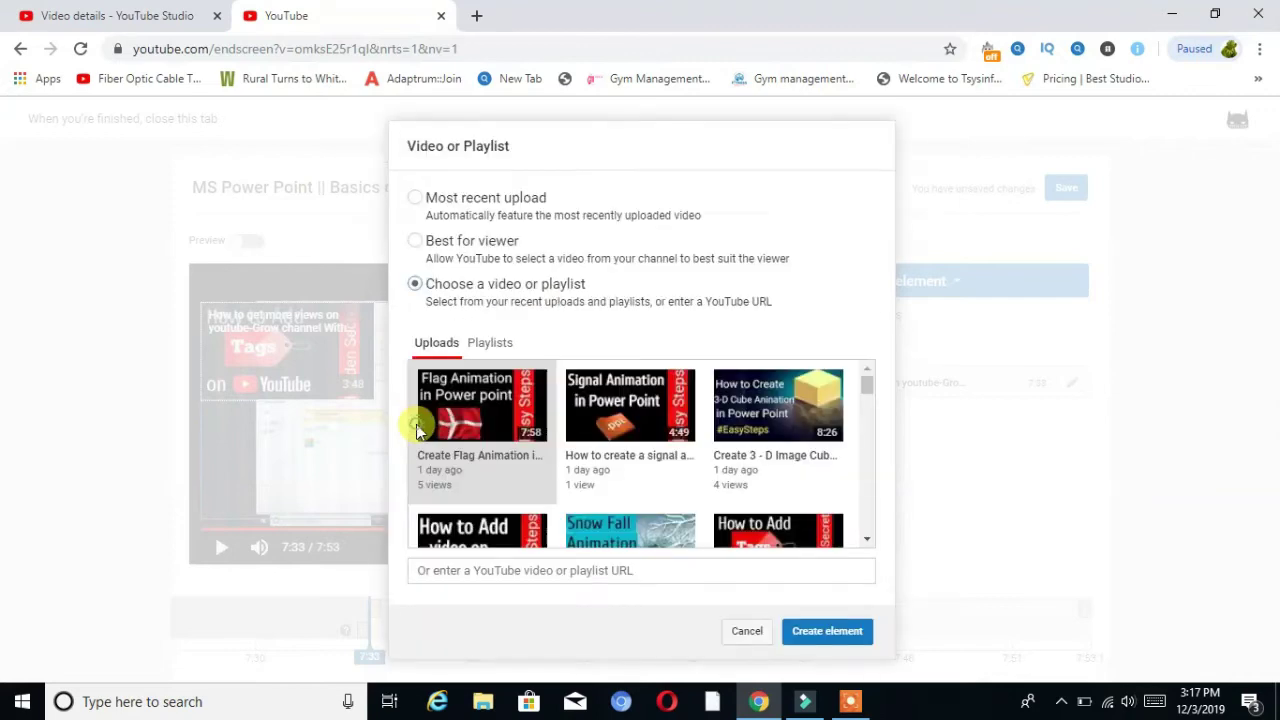
pyautogui.click(596, 417)
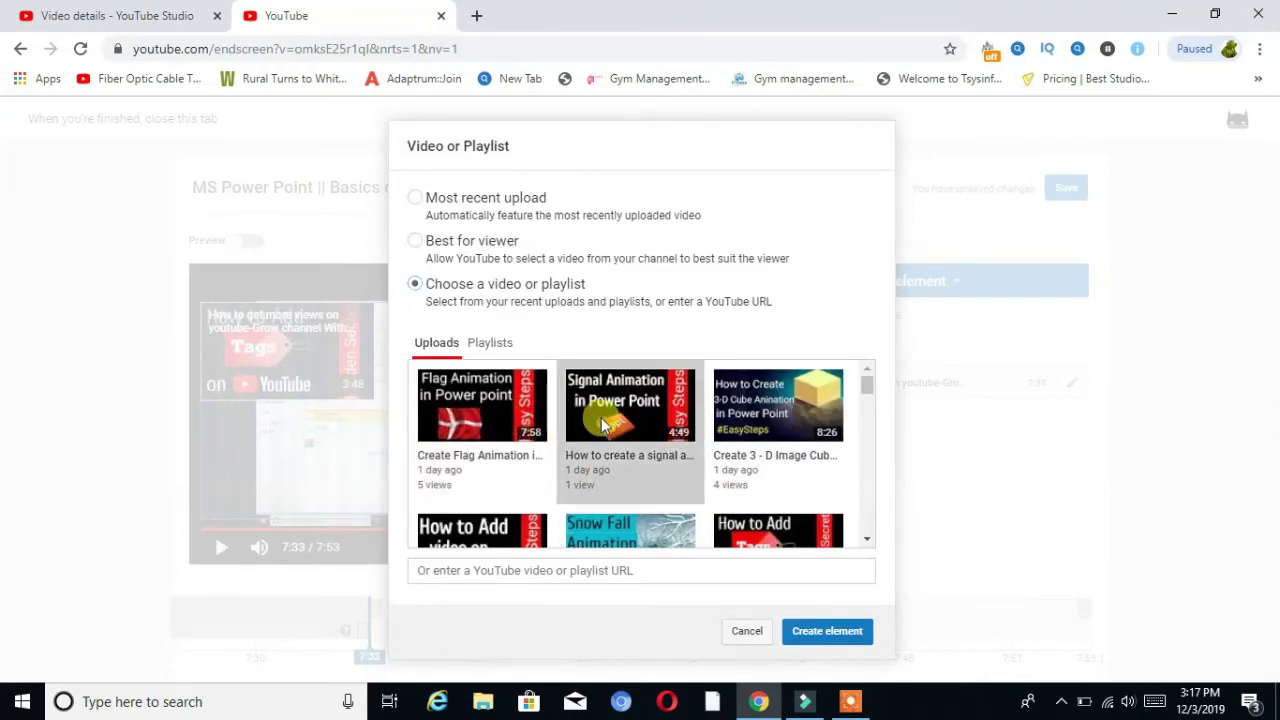
pyautogui.click(818, 632)
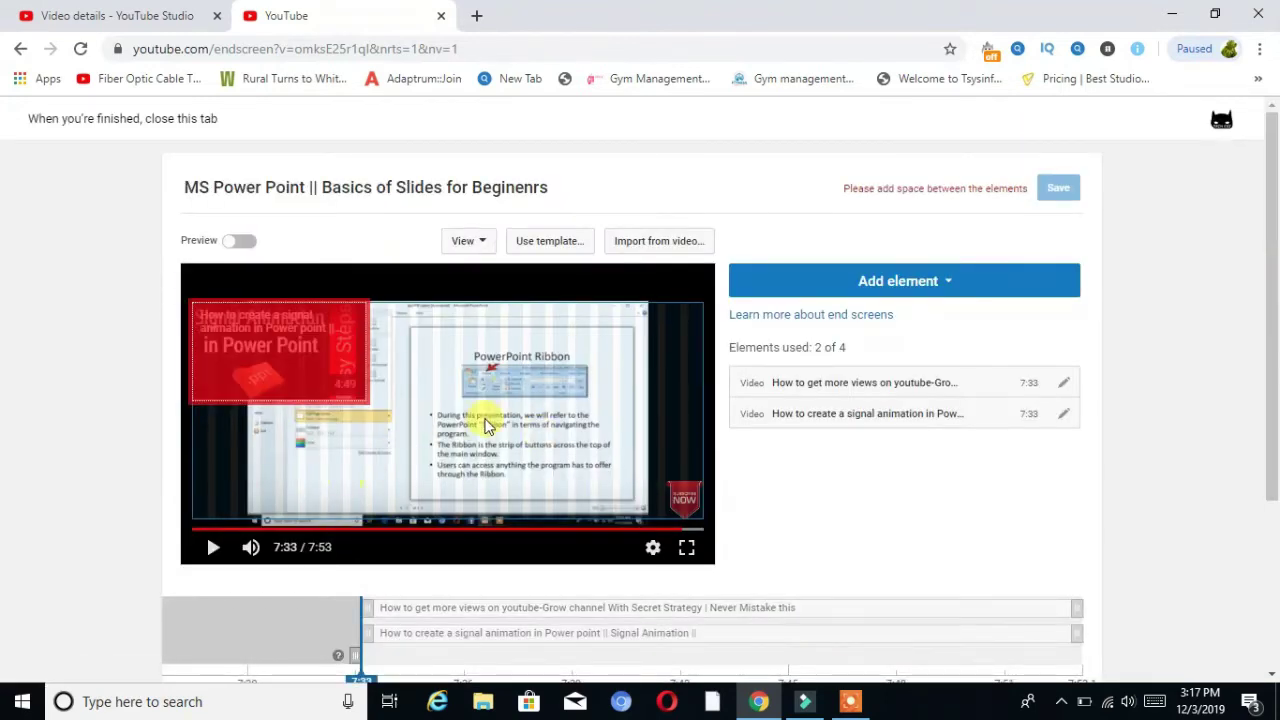
pyautogui.moveTo(329, 362); pyautogui.dragTo(662, 366)
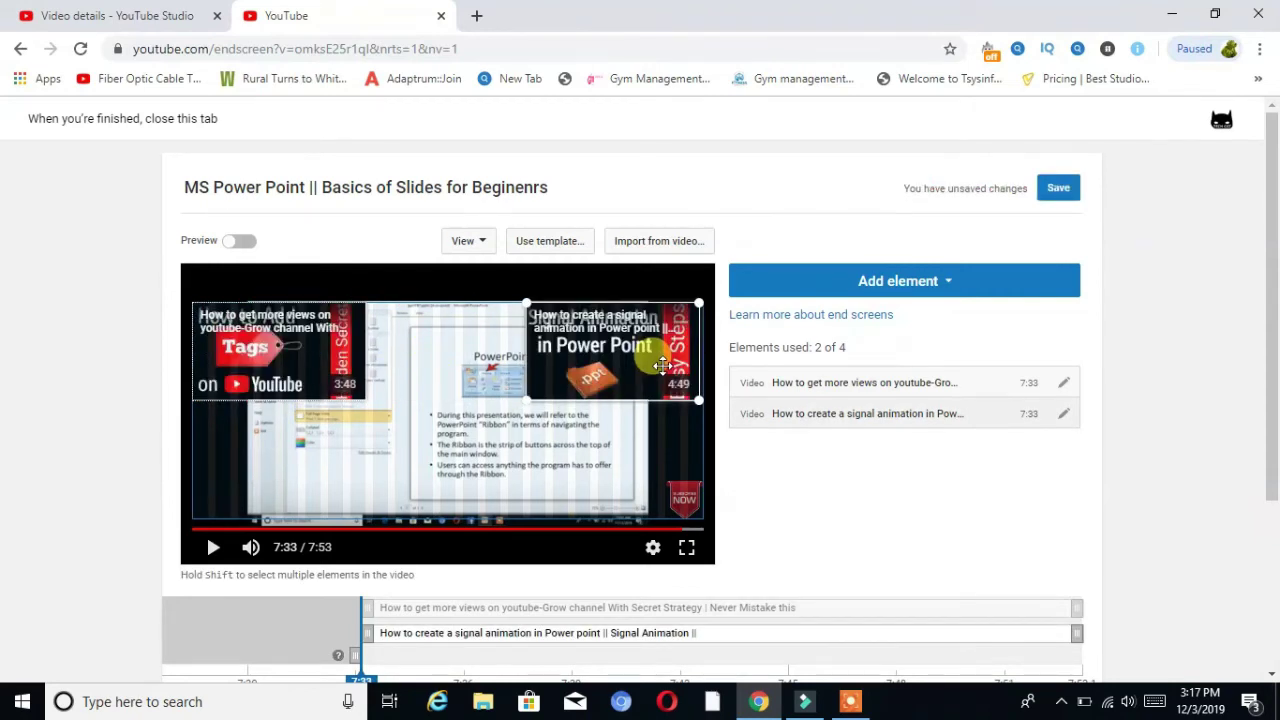
pyautogui.click(942, 282)
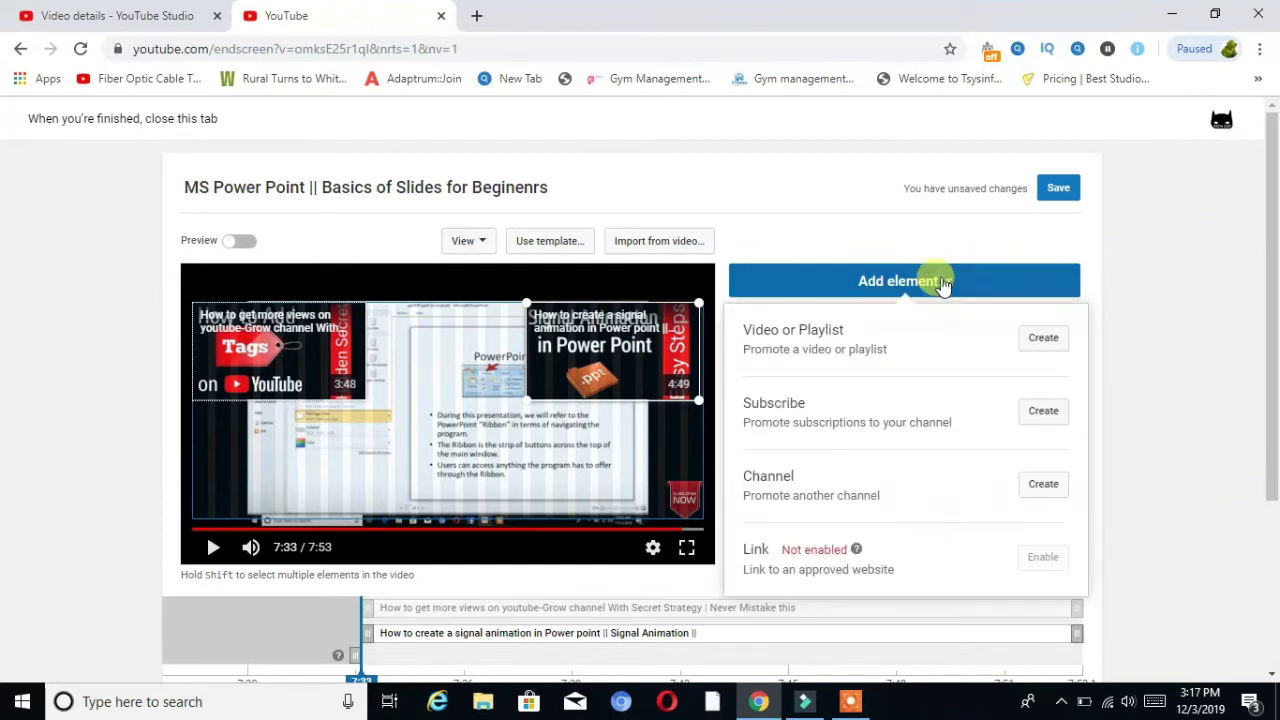
# - Add 'Create Flag Animation in Microsoft Power Point' as an end-screen element in the lower left
pyautogui.click(1041, 340)
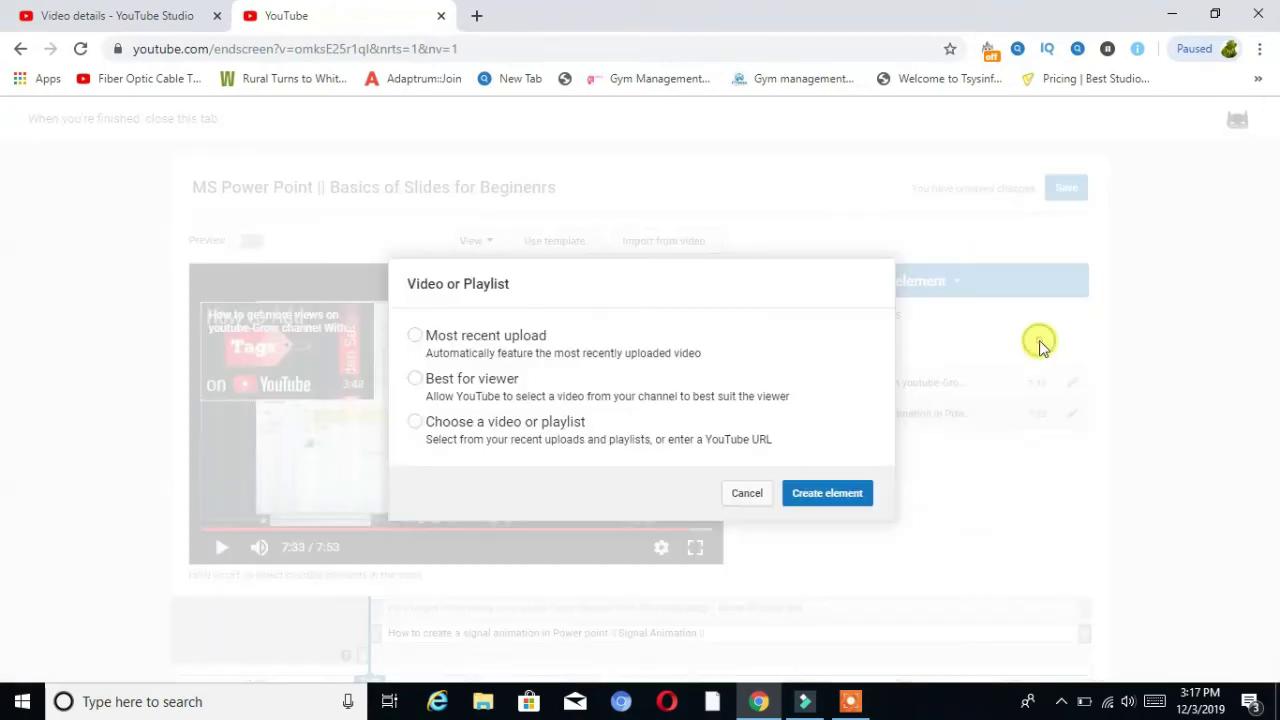
pyautogui.click(413, 422)
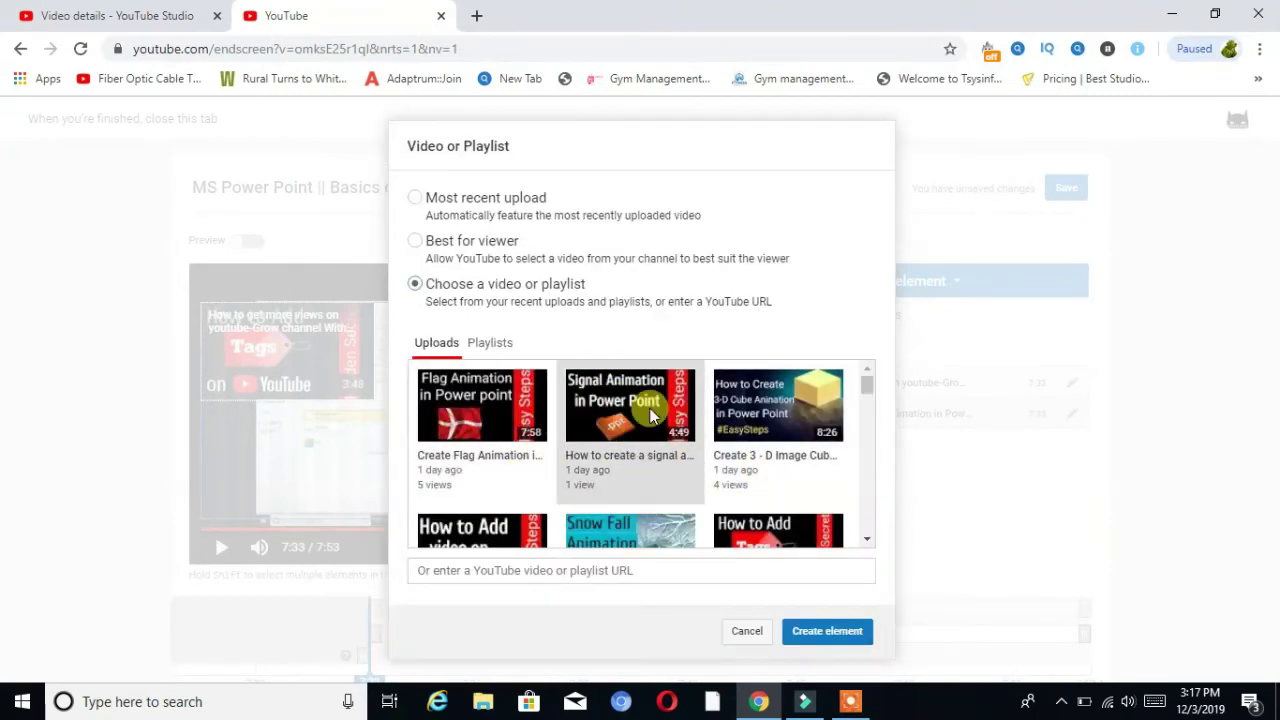
pyautogui.click(448, 395)
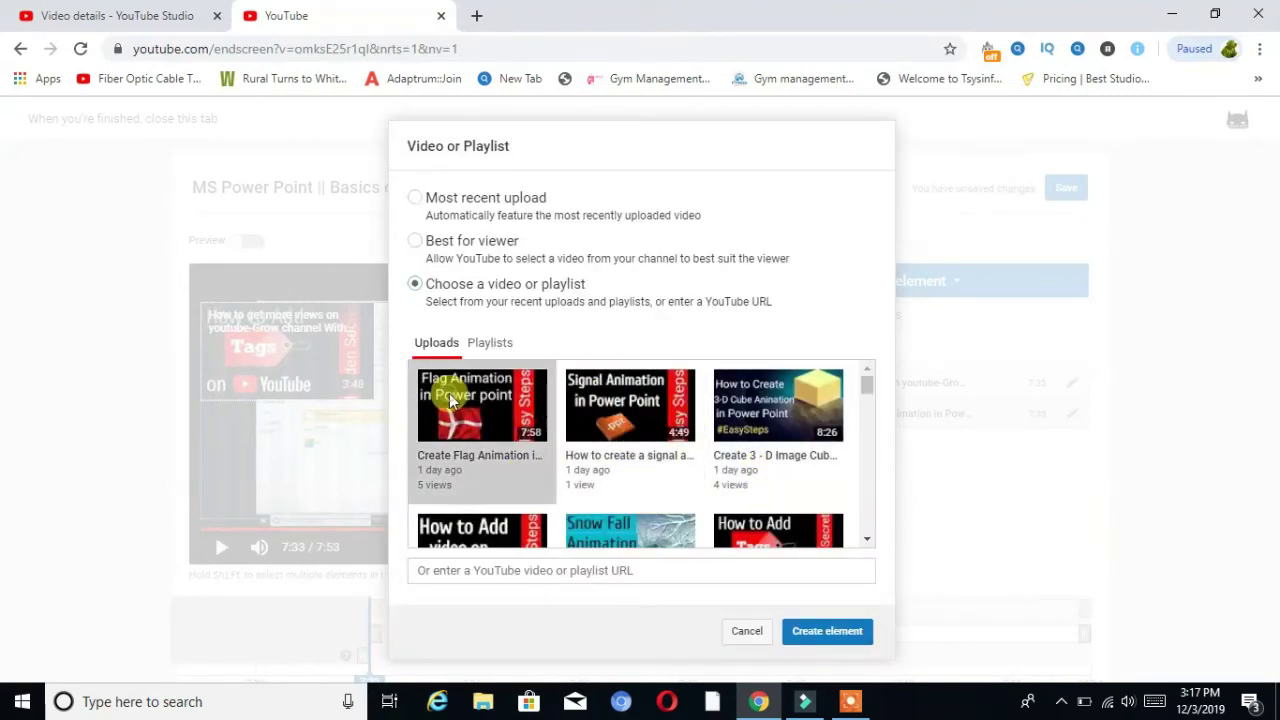
pyautogui.click(818, 636)
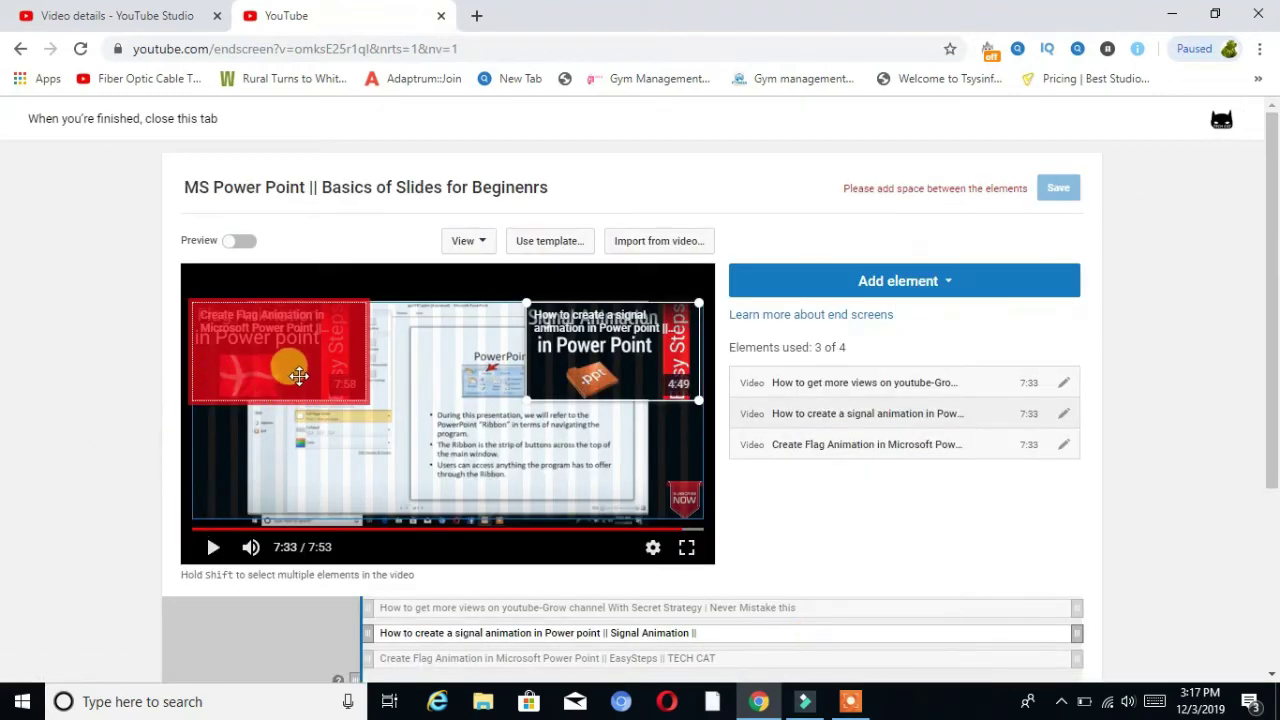
pyautogui.moveTo(300, 371); pyautogui.dragTo(305, 493)
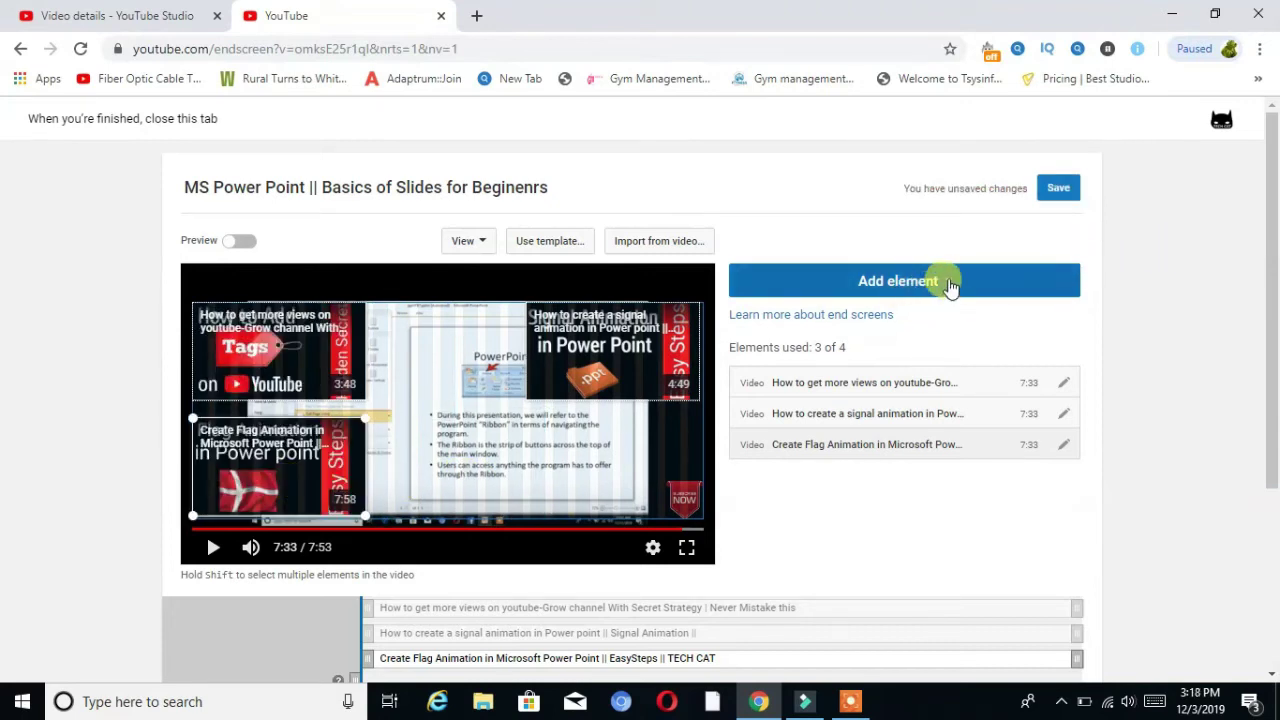
# - Create a fourth end-screen video element for the How To Fix Error QuickTime video
pyautogui.click(943, 281)
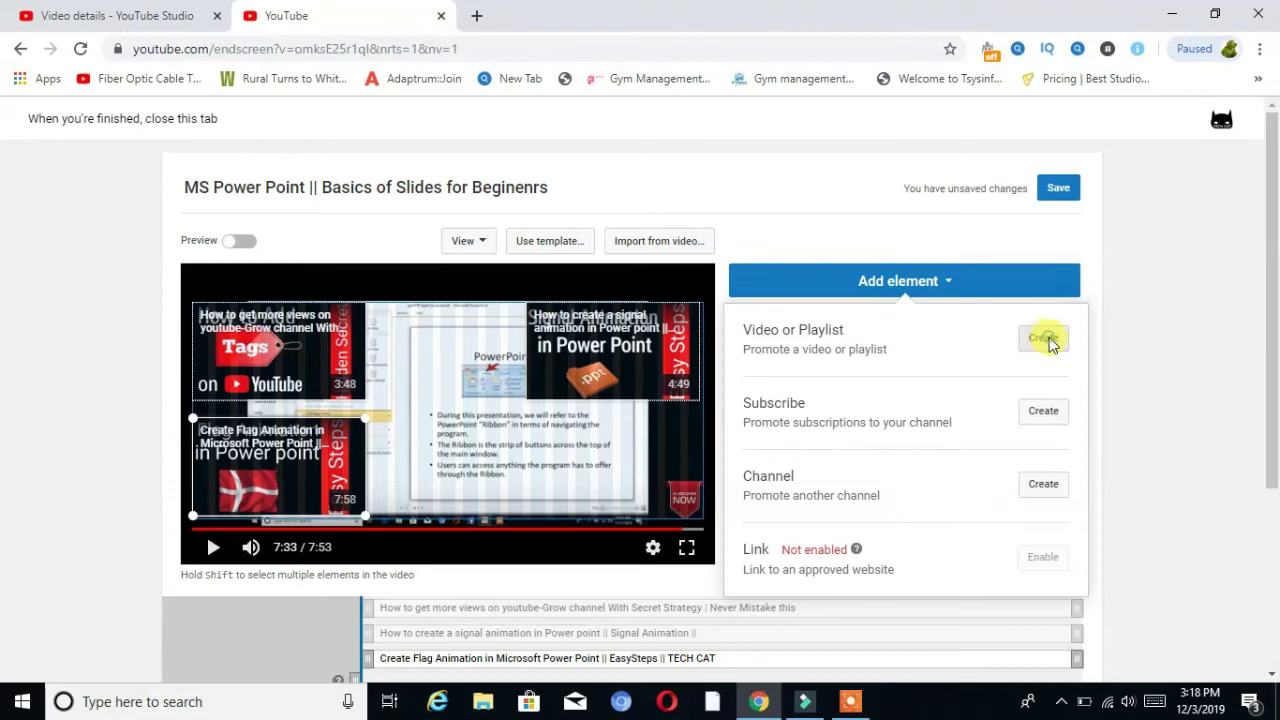
pyautogui.click(1045, 340)
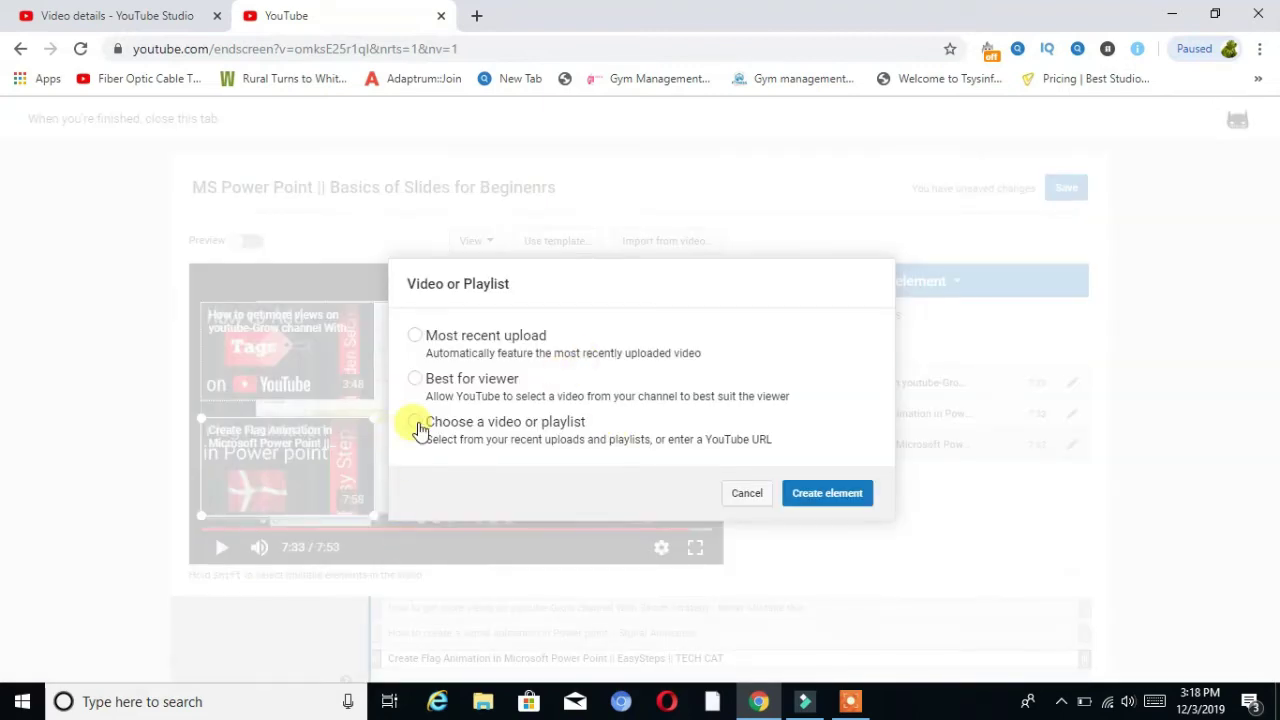
pyautogui.click(416, 424)
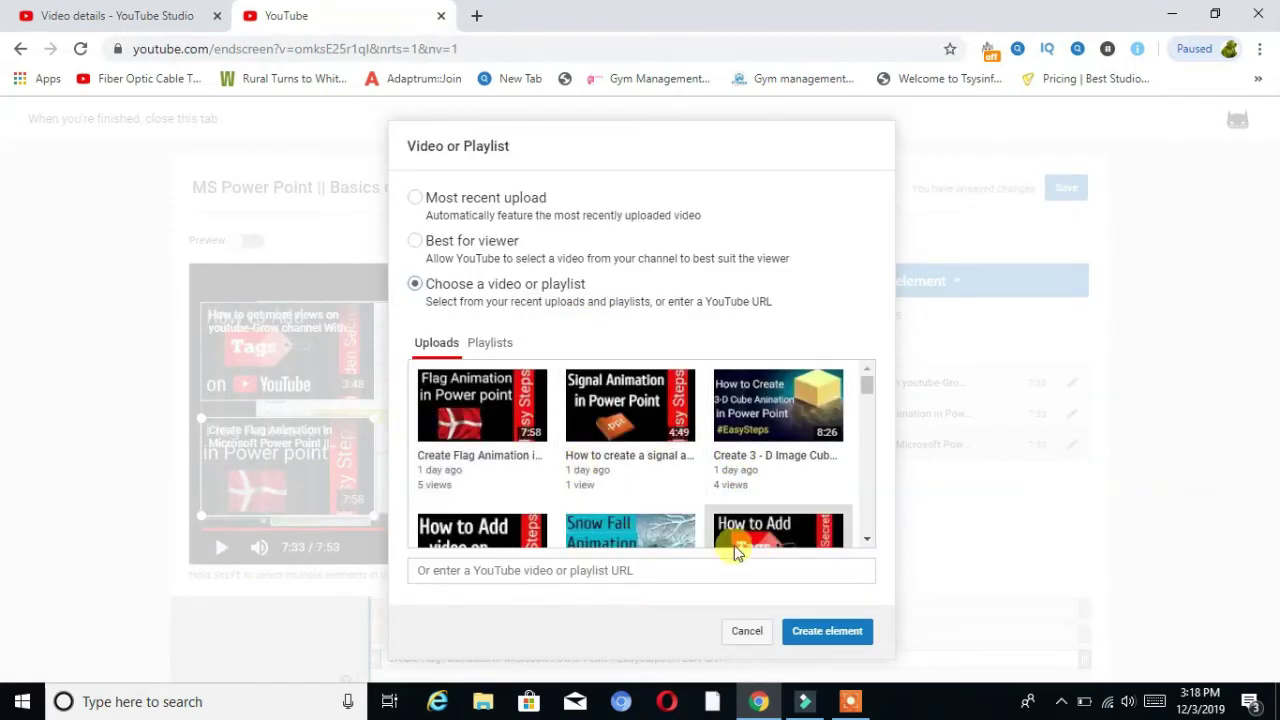
pyautogui.moveTo(870, 390); pyautogui.dragTo(870, 455)
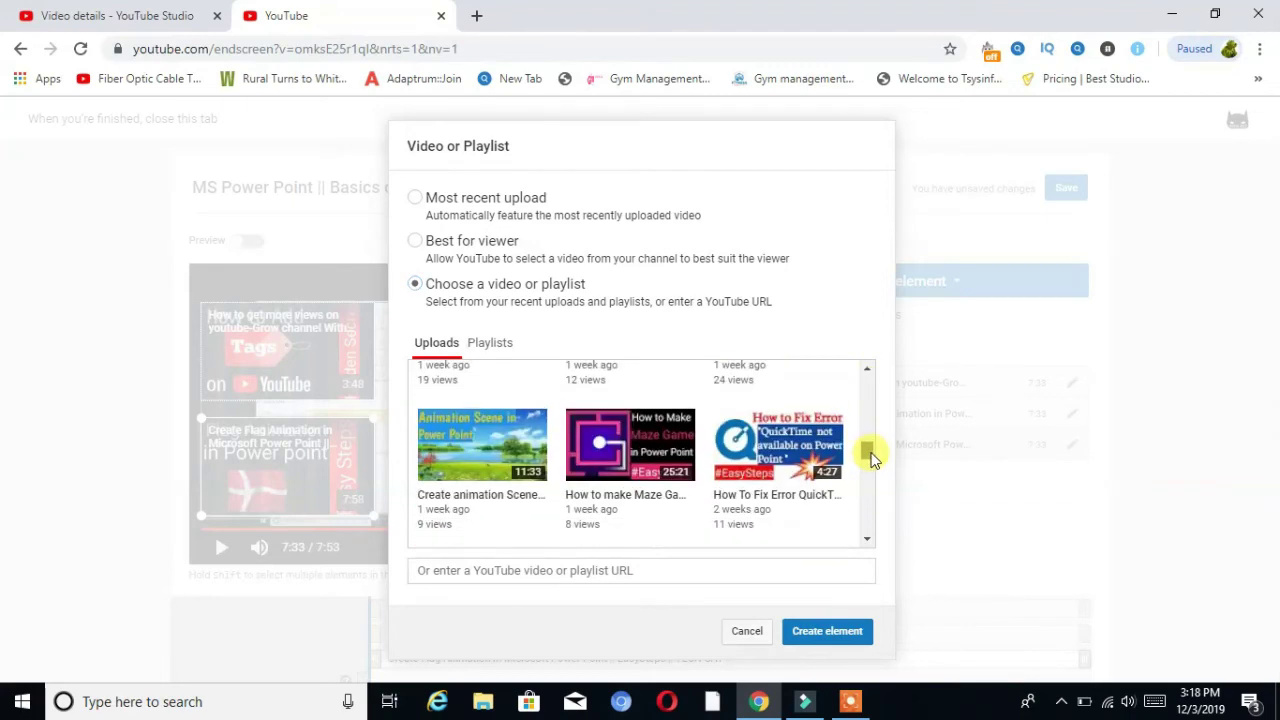
pyautogui.click(812, 452)
pyautogui.click(815, 640)
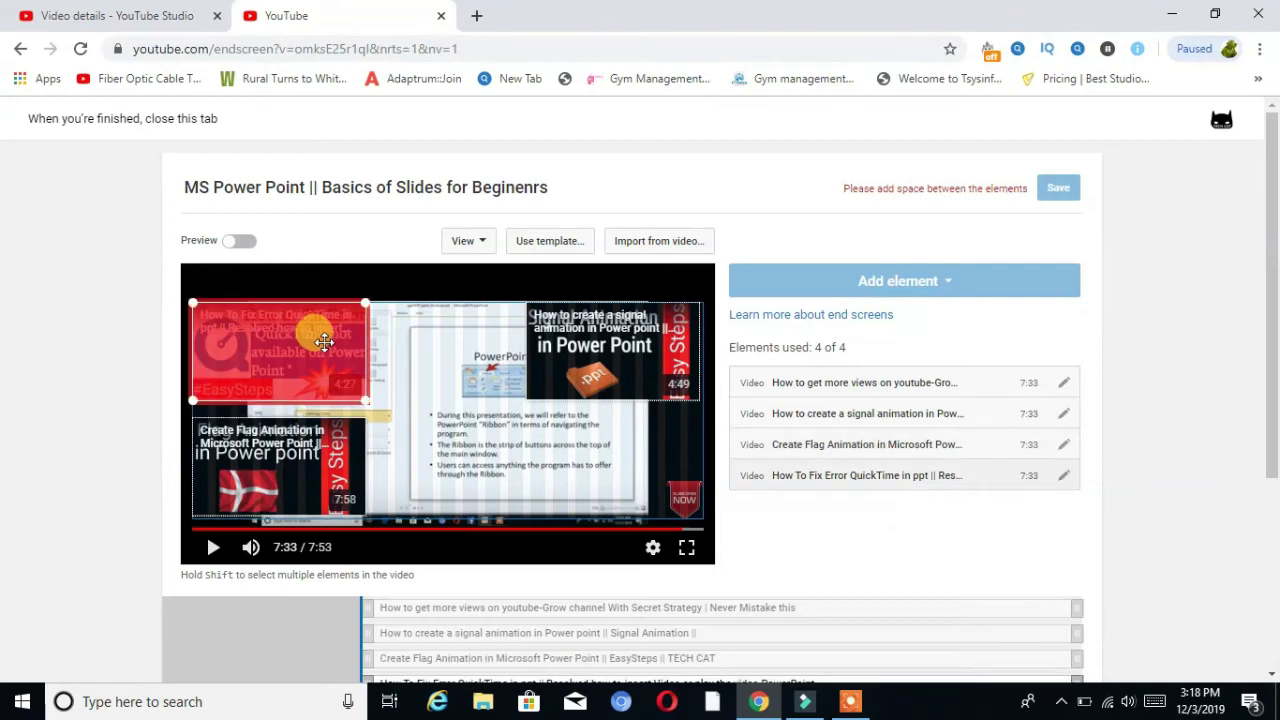
# - Place the QuickTime element lower right and delay the Tags element's start to 7:42
pyautogui.moveTo(323, 342); pyautogui.dragTo(652, 457)
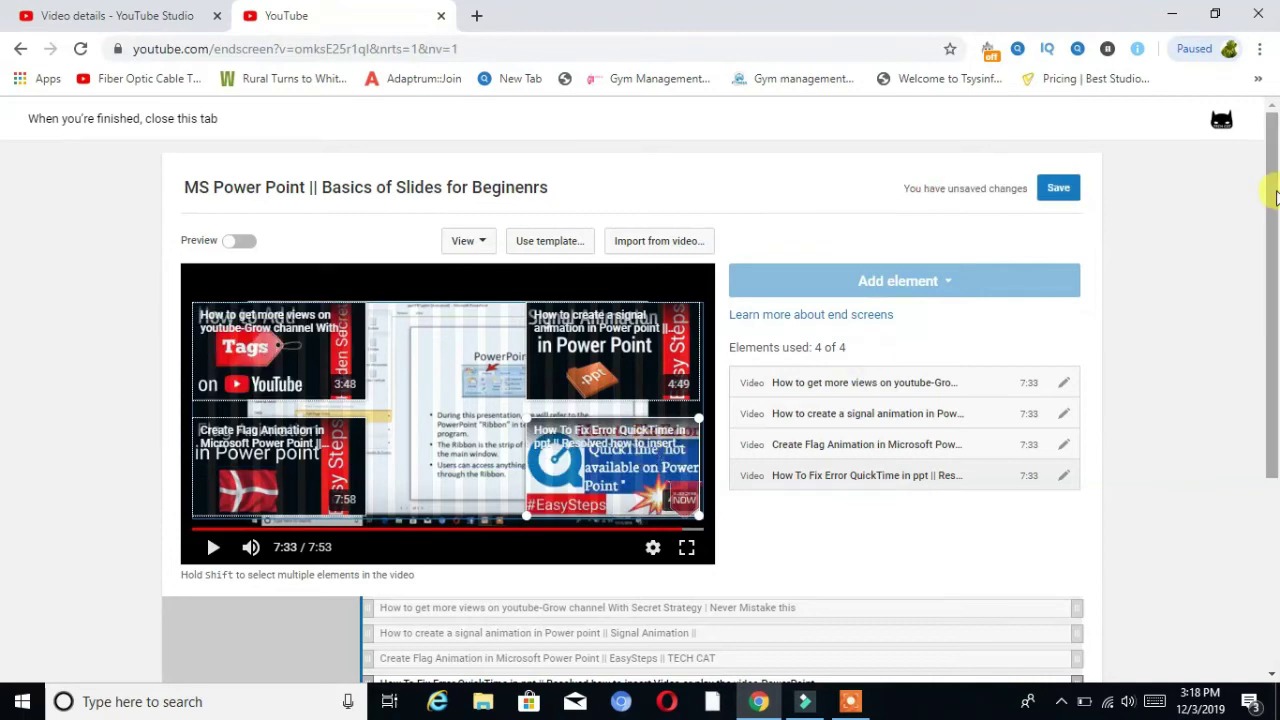
pyautogui.moveTo(1276, 196); pyautogui.dragTo(1268, 240)
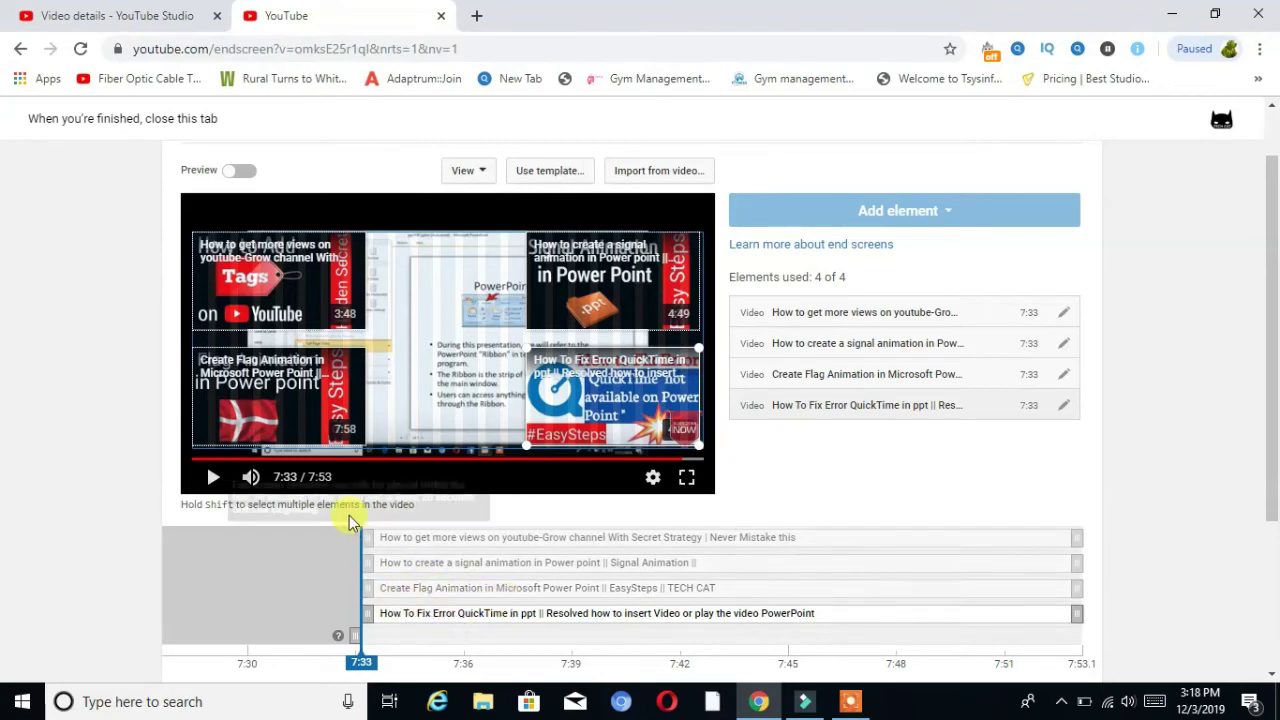
pyautogui.moveTo(367, 537); pyautogui.dragTo(707, 537)
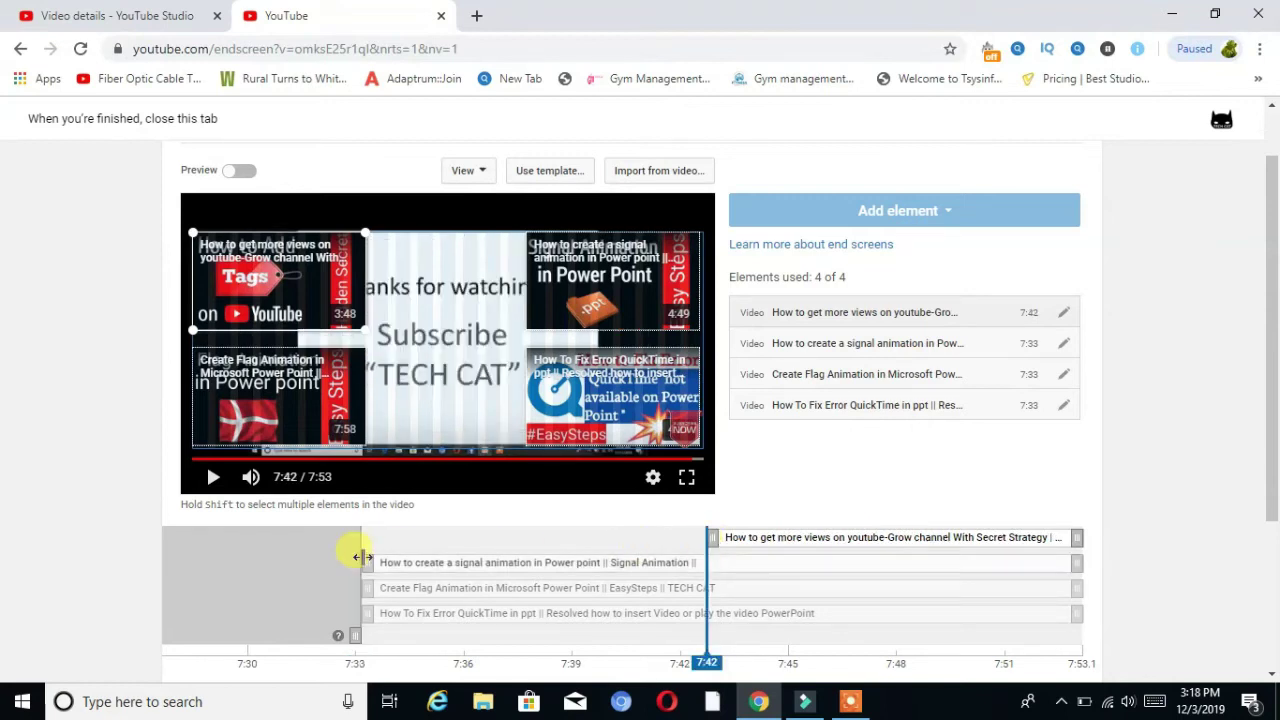
# - Start the Signal Animation, Flag Animation and QuickTime elements at 7:44, 7:46 and 7:48
pyautogui.moveTo(367, 562); pyautogui.dragTo(770, 563)
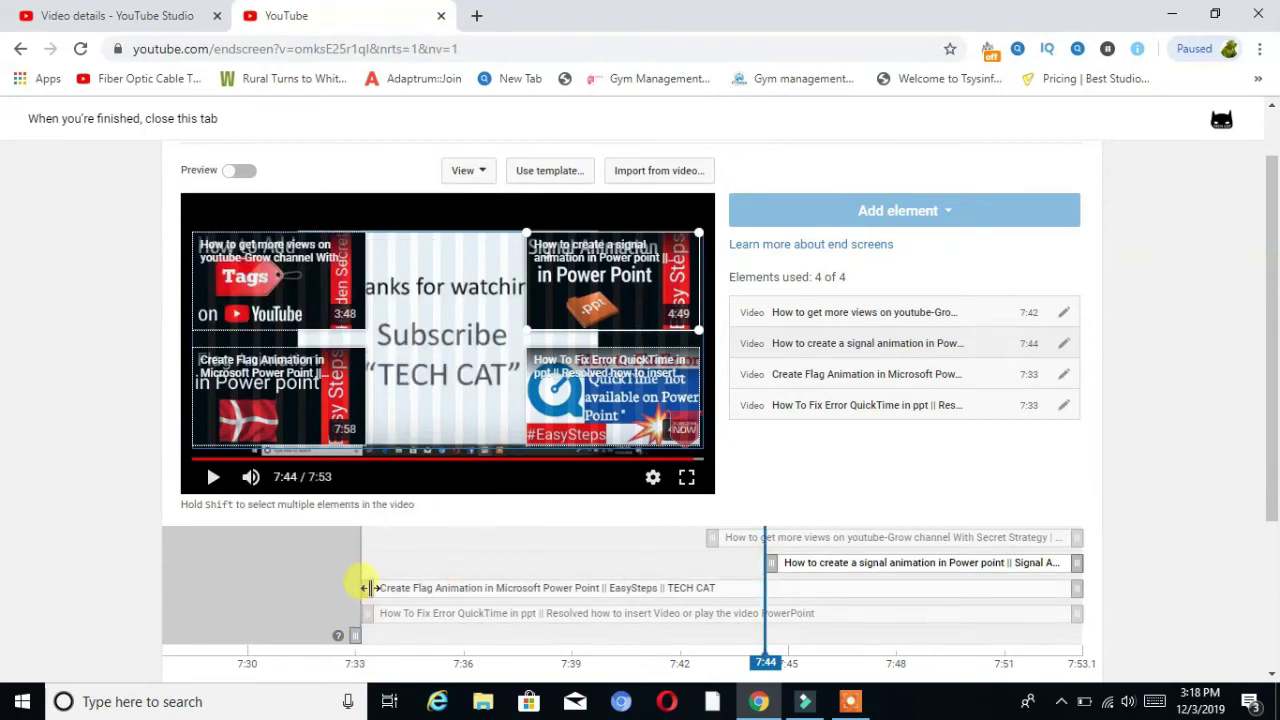
pyautogui.moveTo(368, 587); pyautogui.dragTo(832, 608)
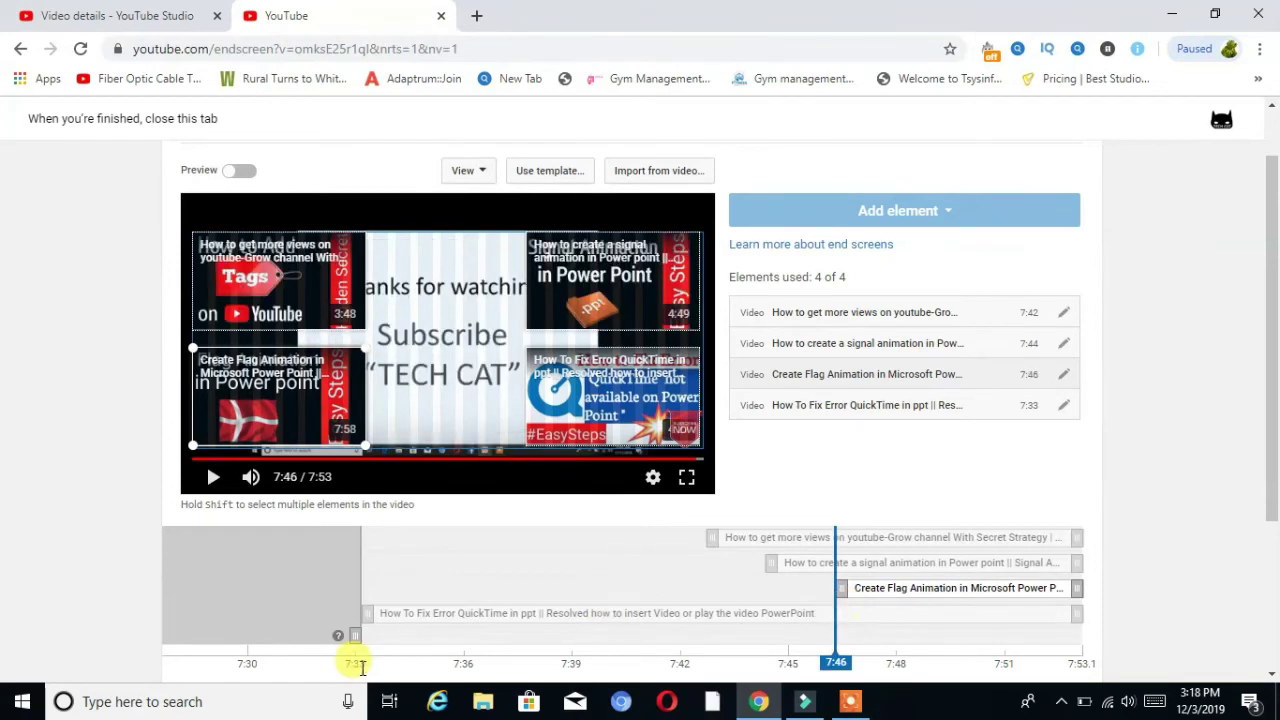
pyautogui.moveTo(366, 616); pyautogui.dragTo(920, 643)
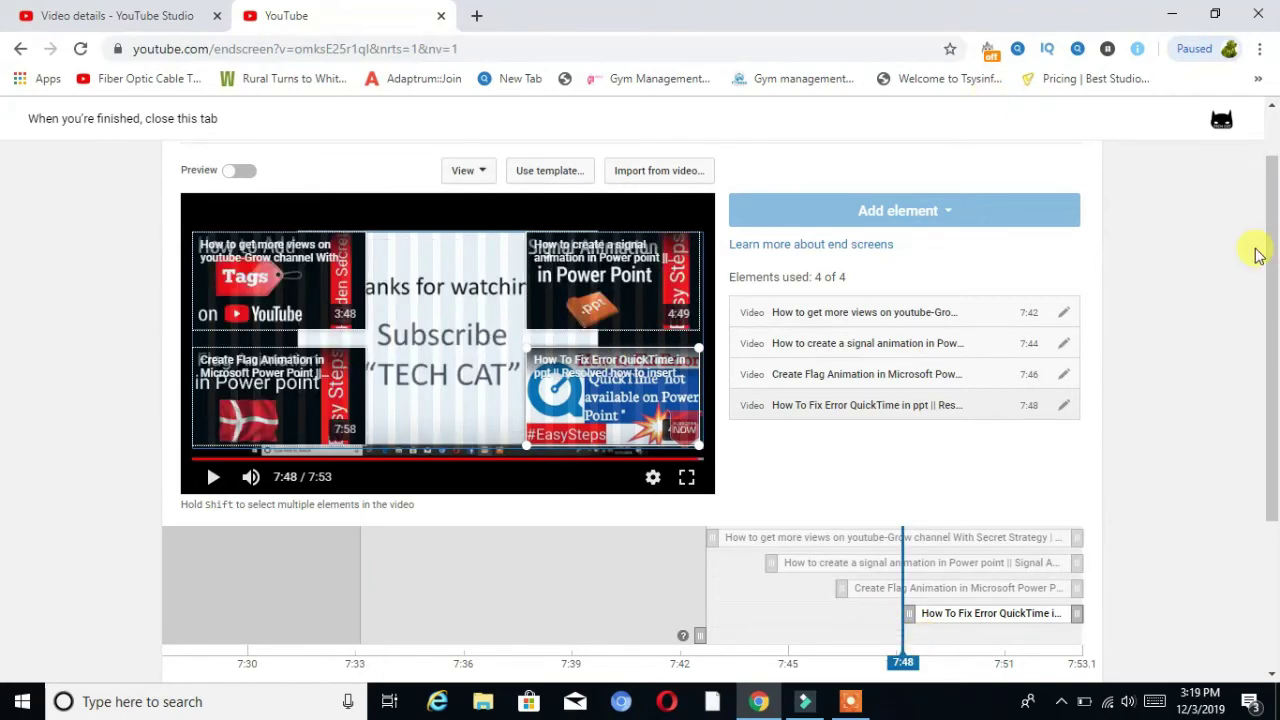
pyautogui.moveTo(1272, 288); pyautogui.dragTo(1275, 170)
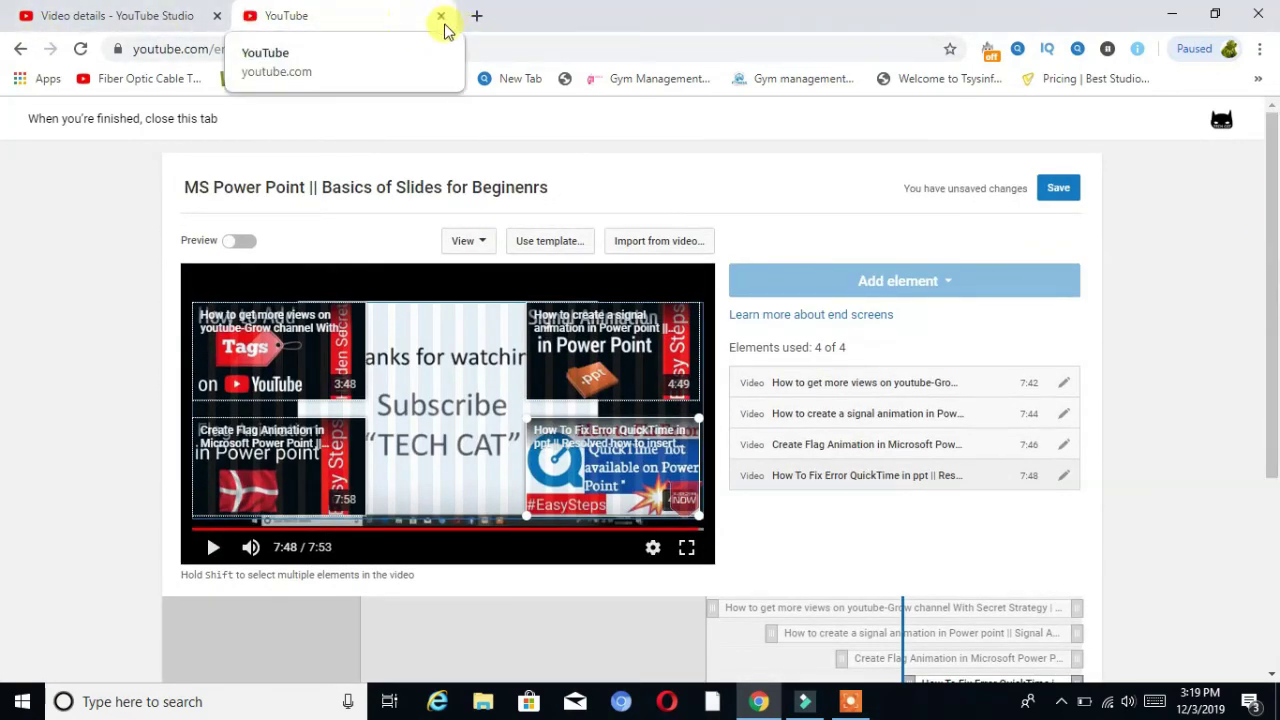
# - Open the Cards editor from the Video details page and pause the preview at 0:04
pyautogui.click(108, 20)
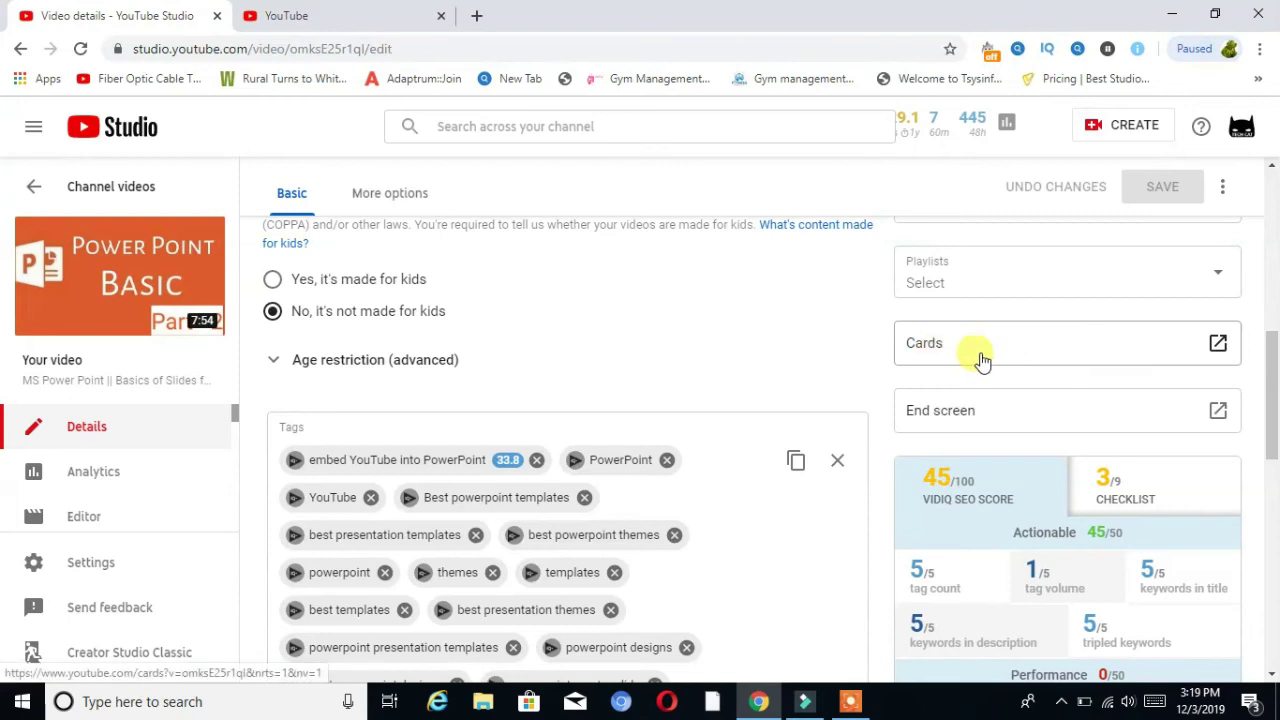
pyautogui.click(1217, 344)
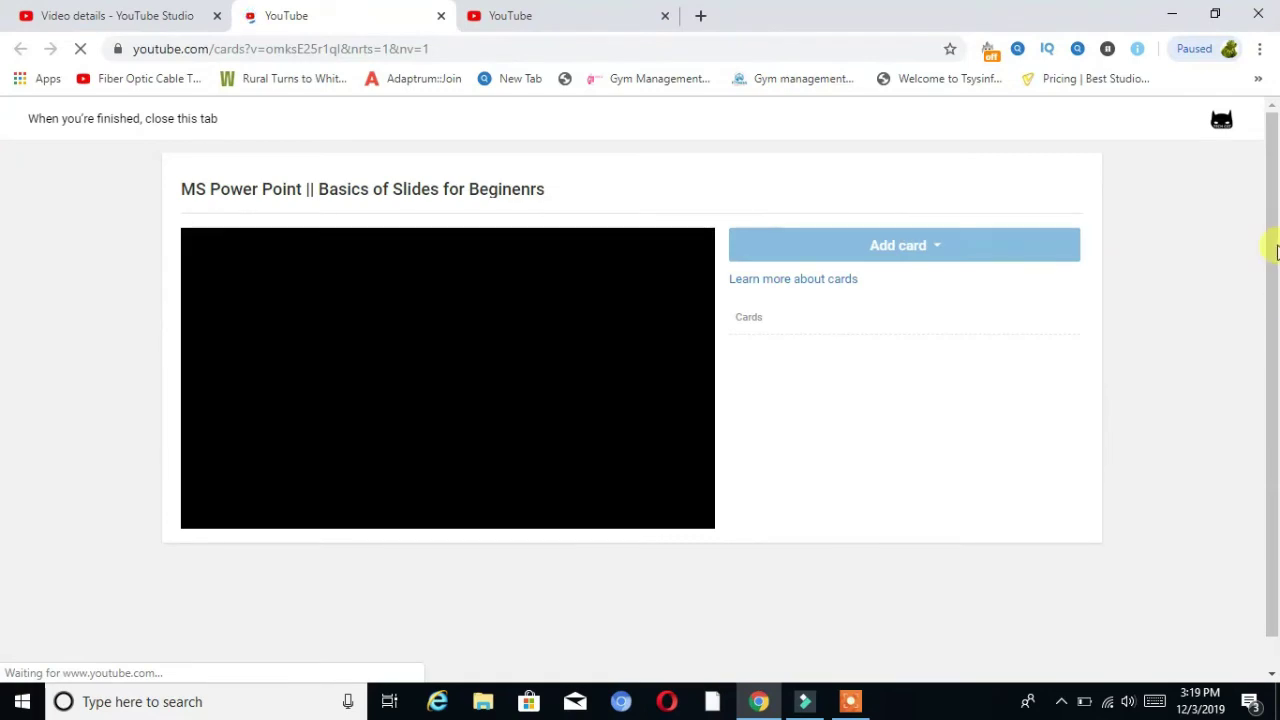
pyautogui.moveTo(1275, 252)
pyautogui.mouseDown()
pyautogui.moveTo(1263, 415)
pyautogui.moveTo(1266, 249)
pyautogui.mouseUp()
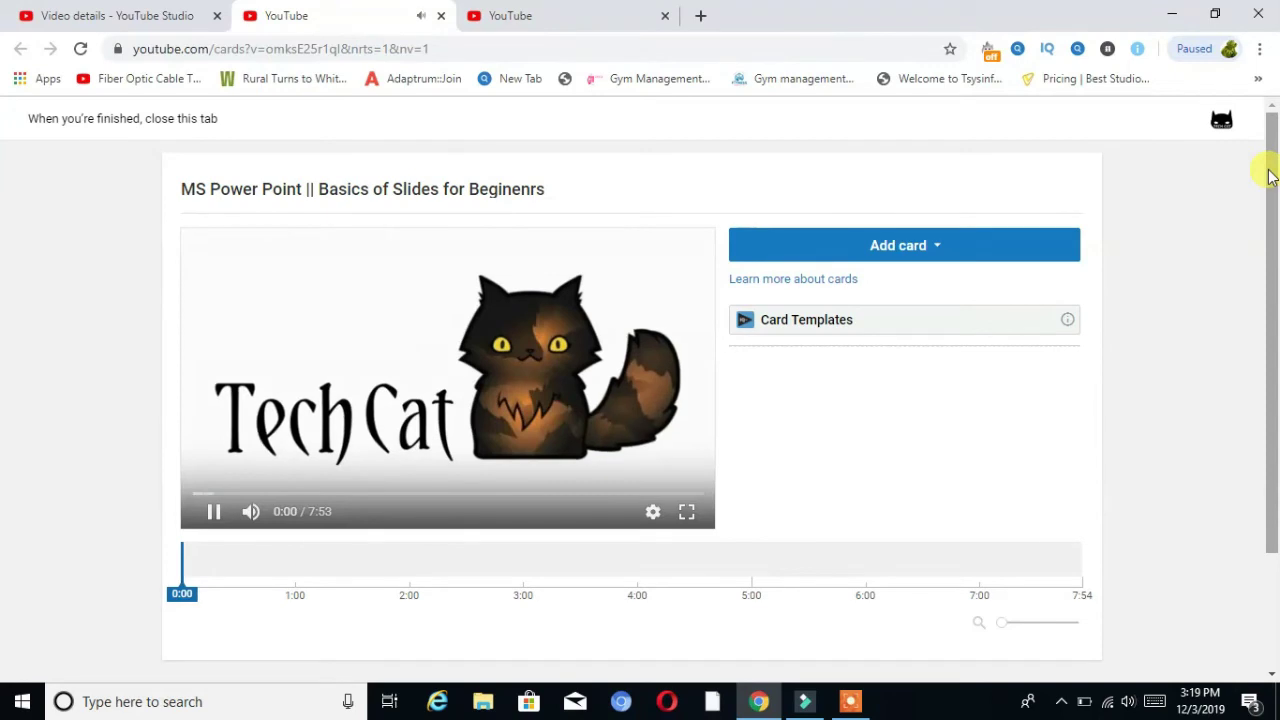
pyautogui.click(212, 516)
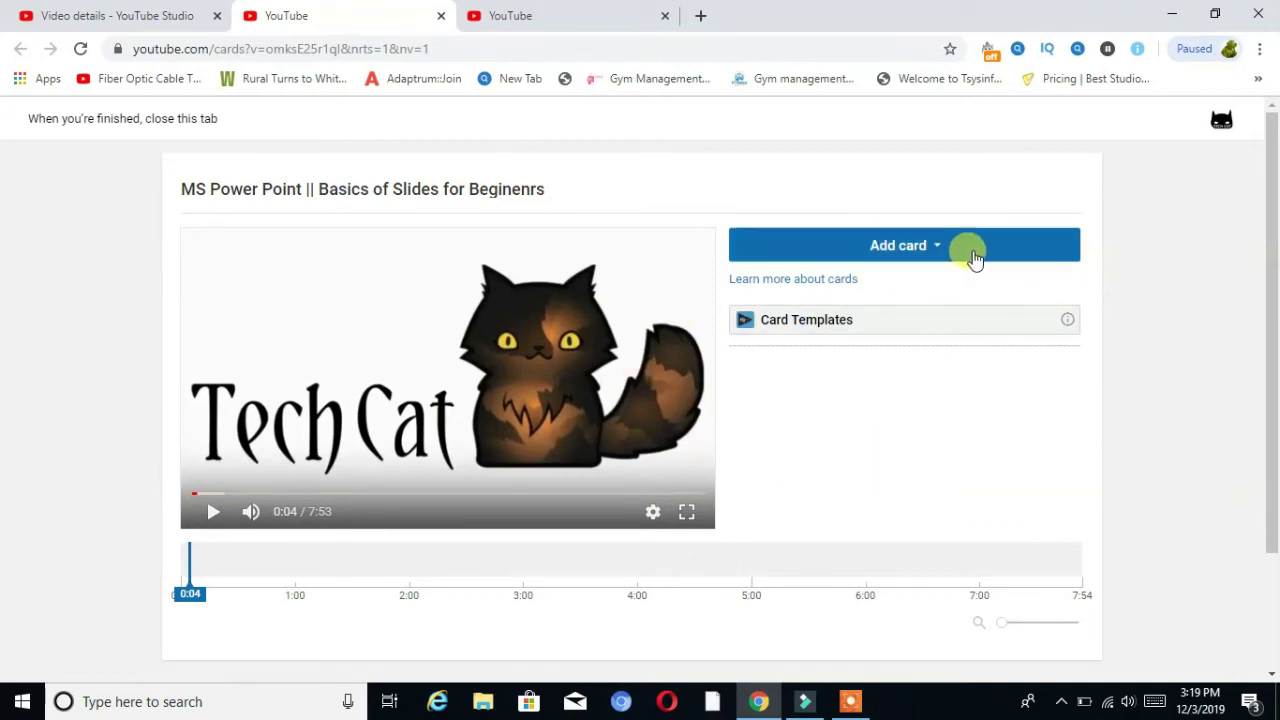
# - Add a video card for 'how to find wifi password' appearing at 0:58
pyautogui.click(937, 250)
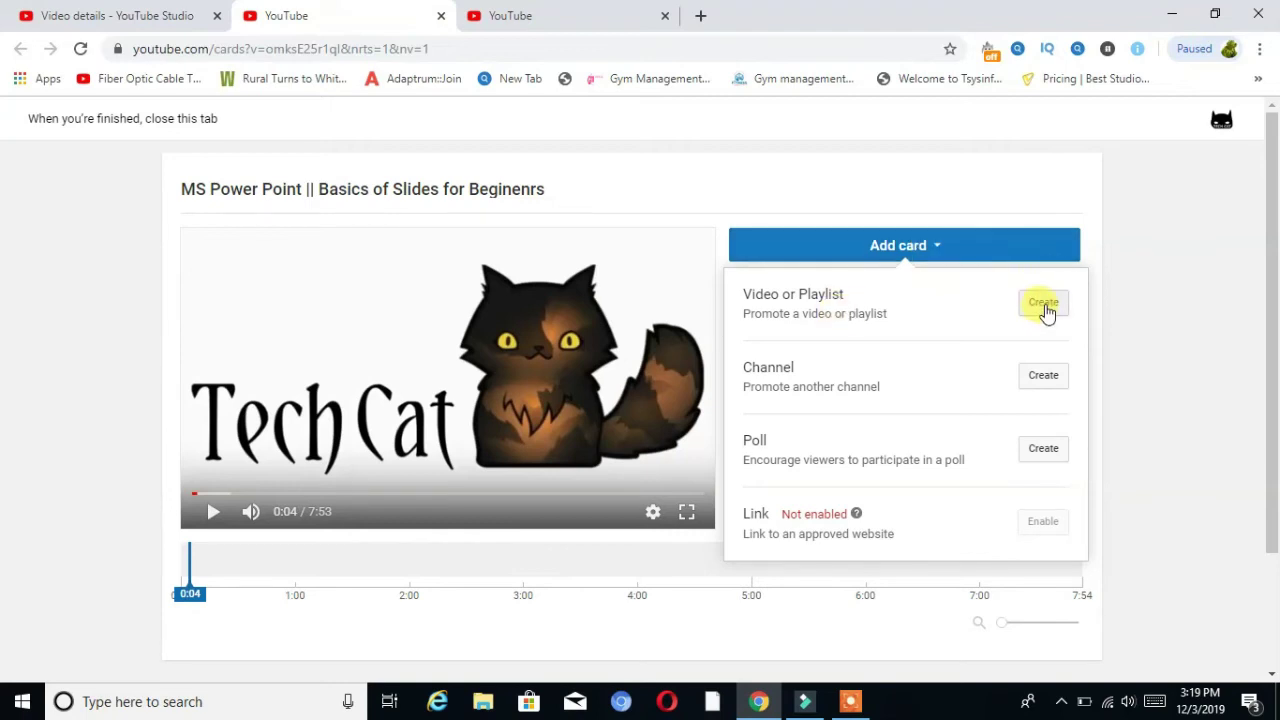
pyautogui.click(1043, 305)
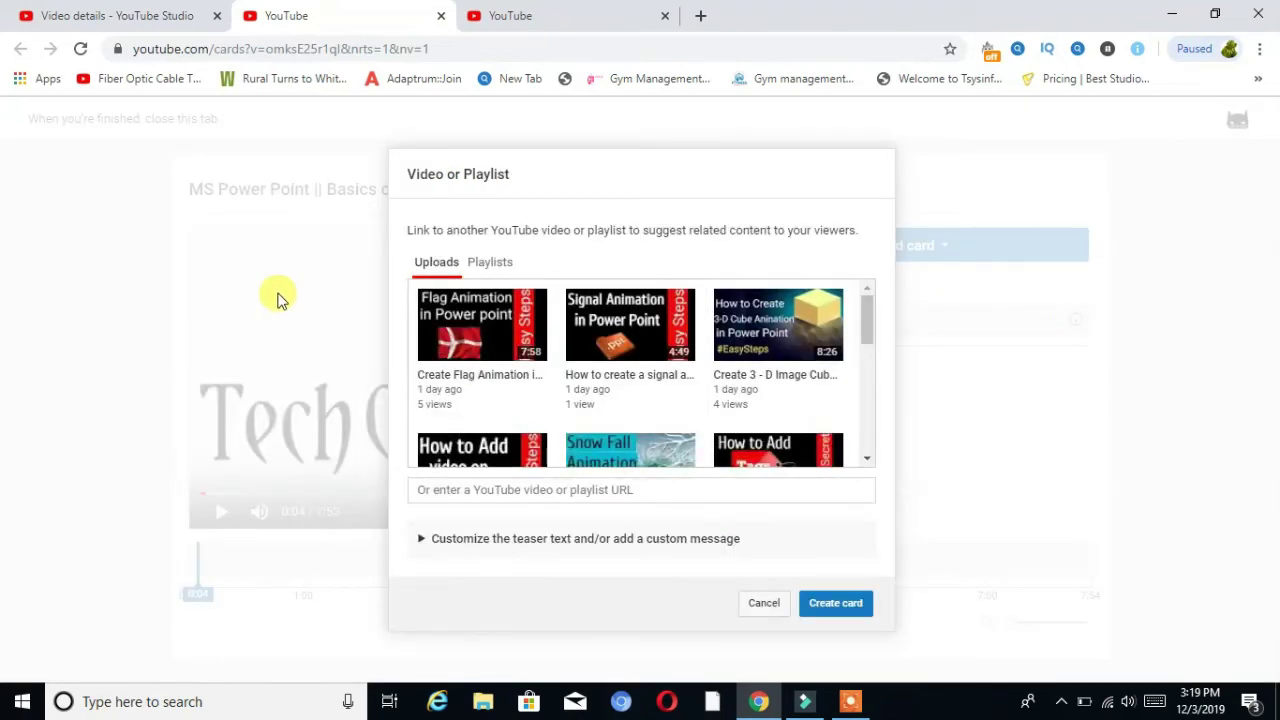
pyautogui.moveTo(865, 311); pyautogui.dragTo(865, 373)
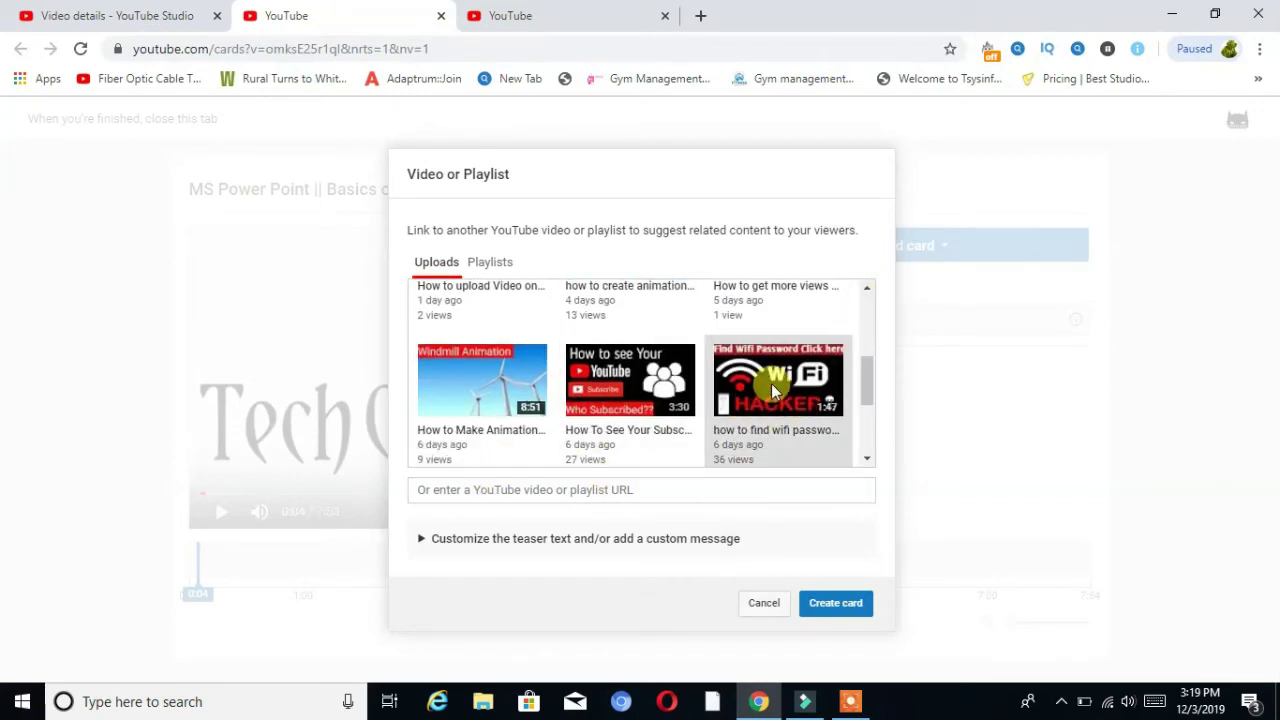
pyautogui.click(818, 604)
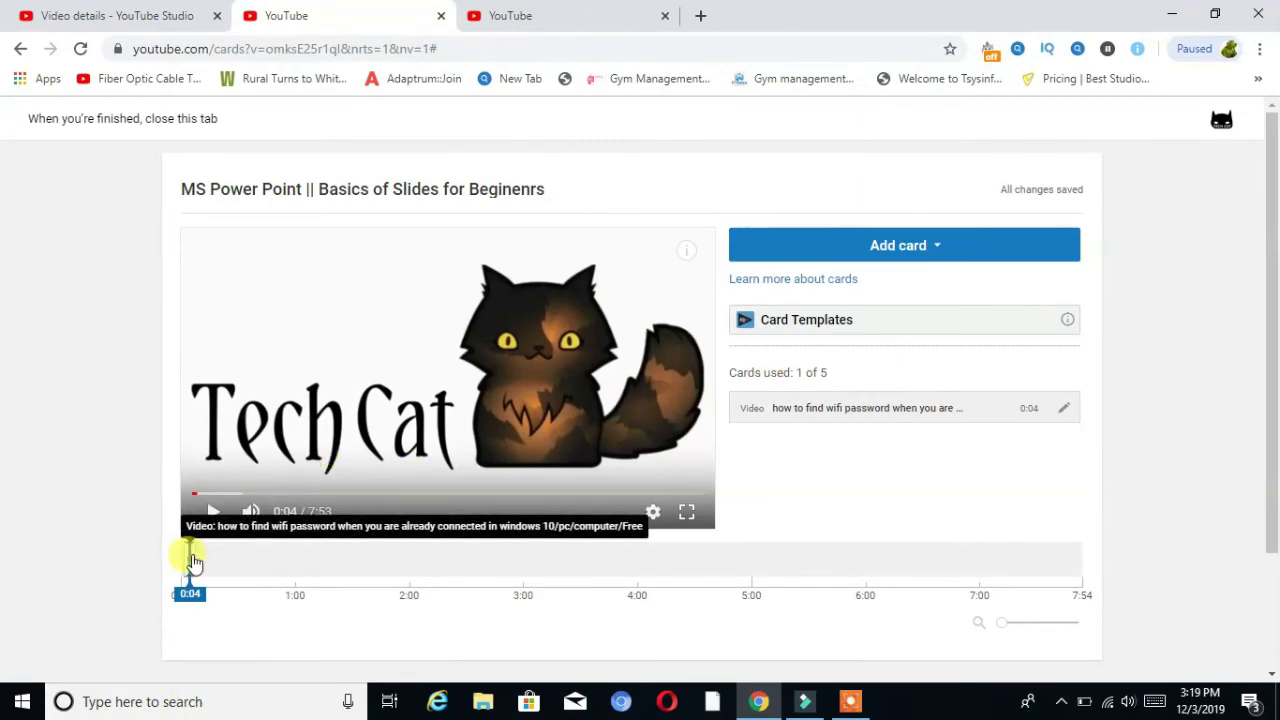
pyautogui.moveTo(193, 563)
pyautogui.mouseDown()
pyautogui.moveTo(390, 580)
pyautogui.moveTo(334, 588)
pyautogui.moveTo(287, 570)
pyautogui.moveTo(295, 583)
pyautogui.mouseUp()
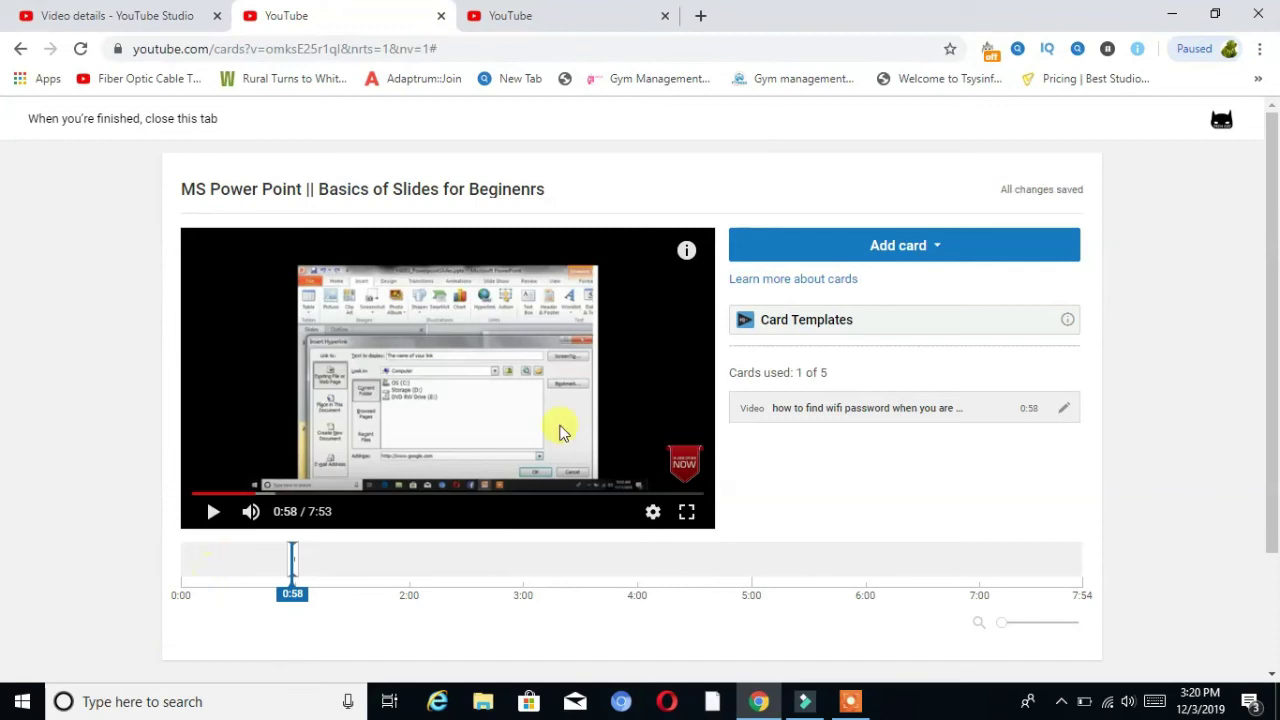
# - Add a second video card for the Windmill Animation video at 0:58, after the wifi video fails as a duplicate
pyautogui.click(938, 247)
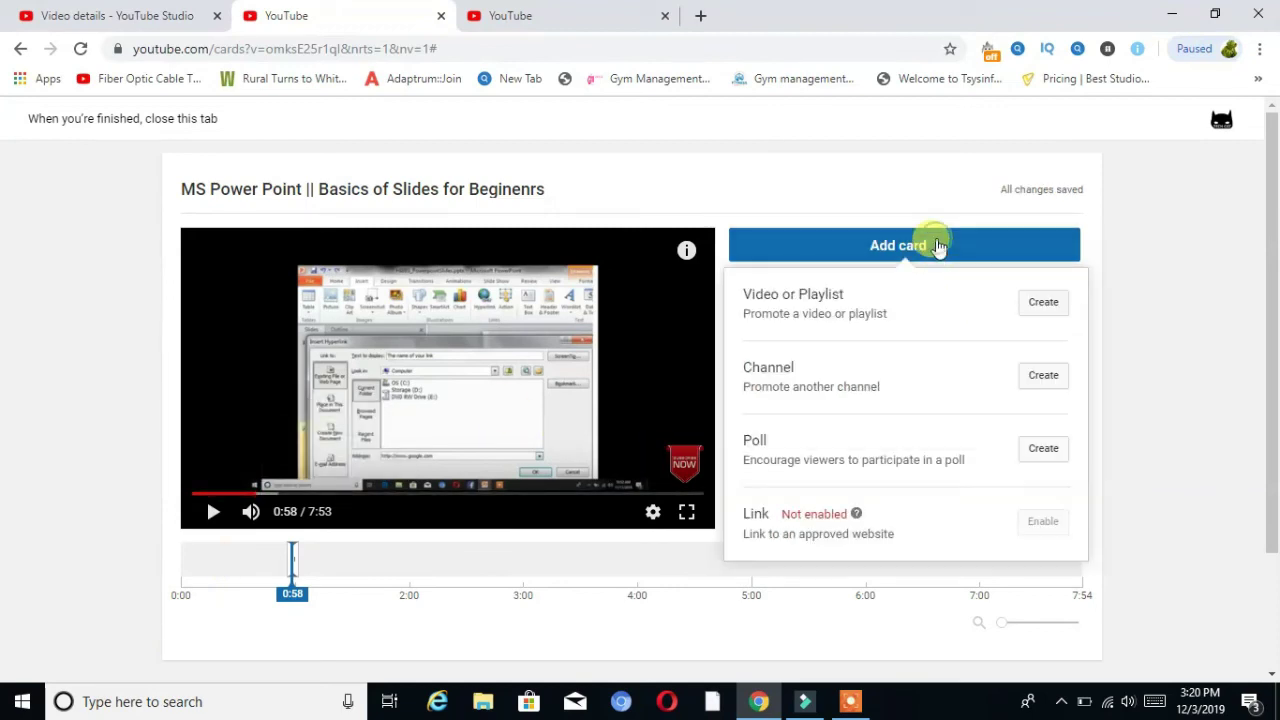
pyautogui.click(1055, 305)
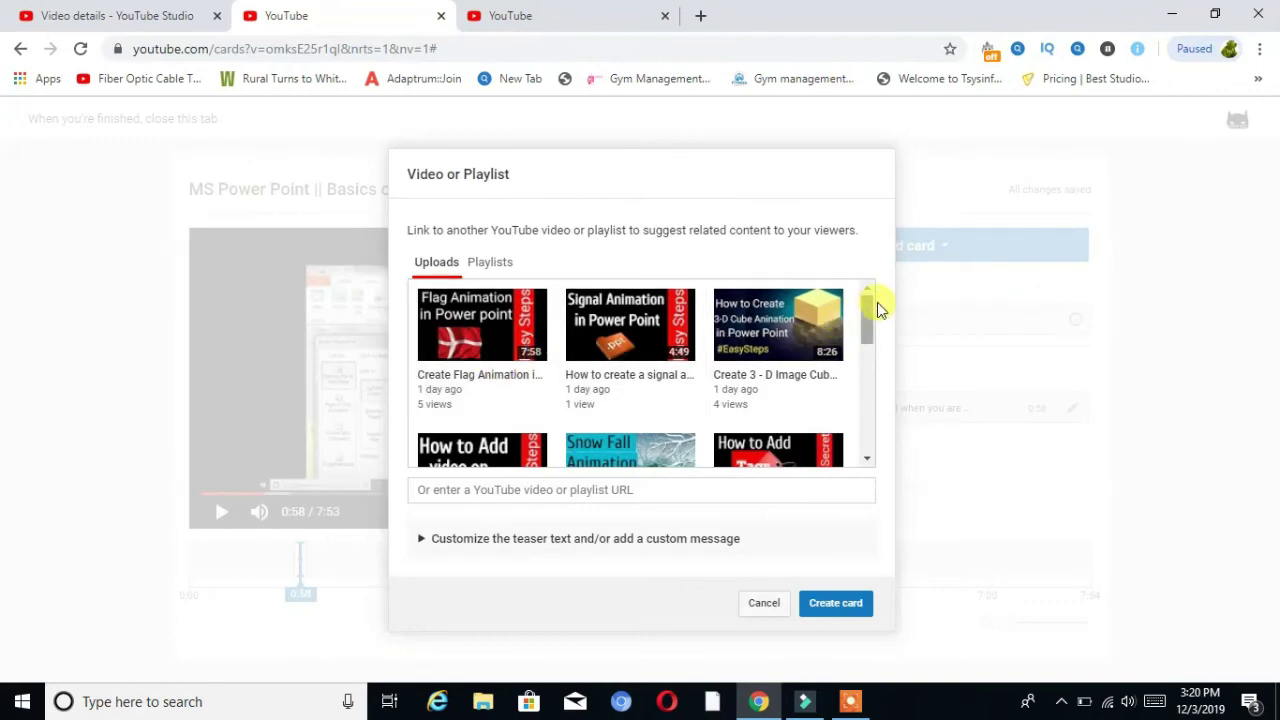
pyautogui.moveTo(869, 315); pyautogui.dragTo(868, 388)
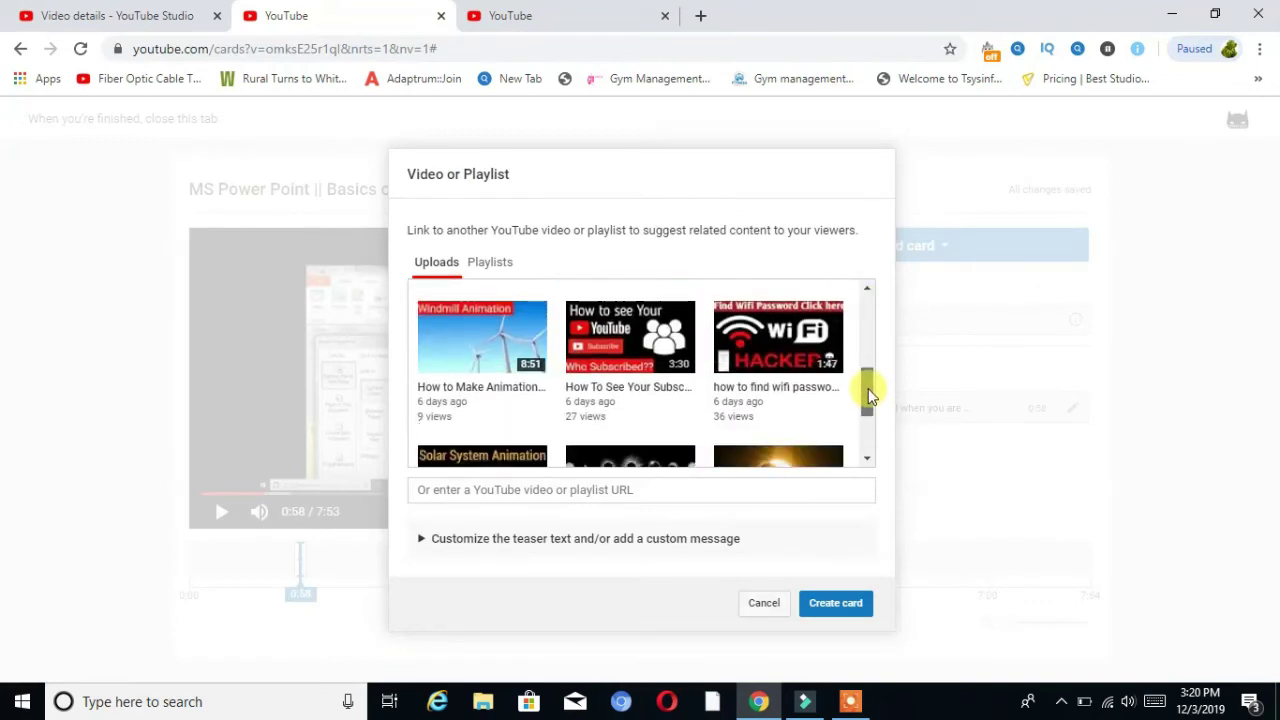
pyautogui.click(761, 360)
pyautogui.click(820, 604)
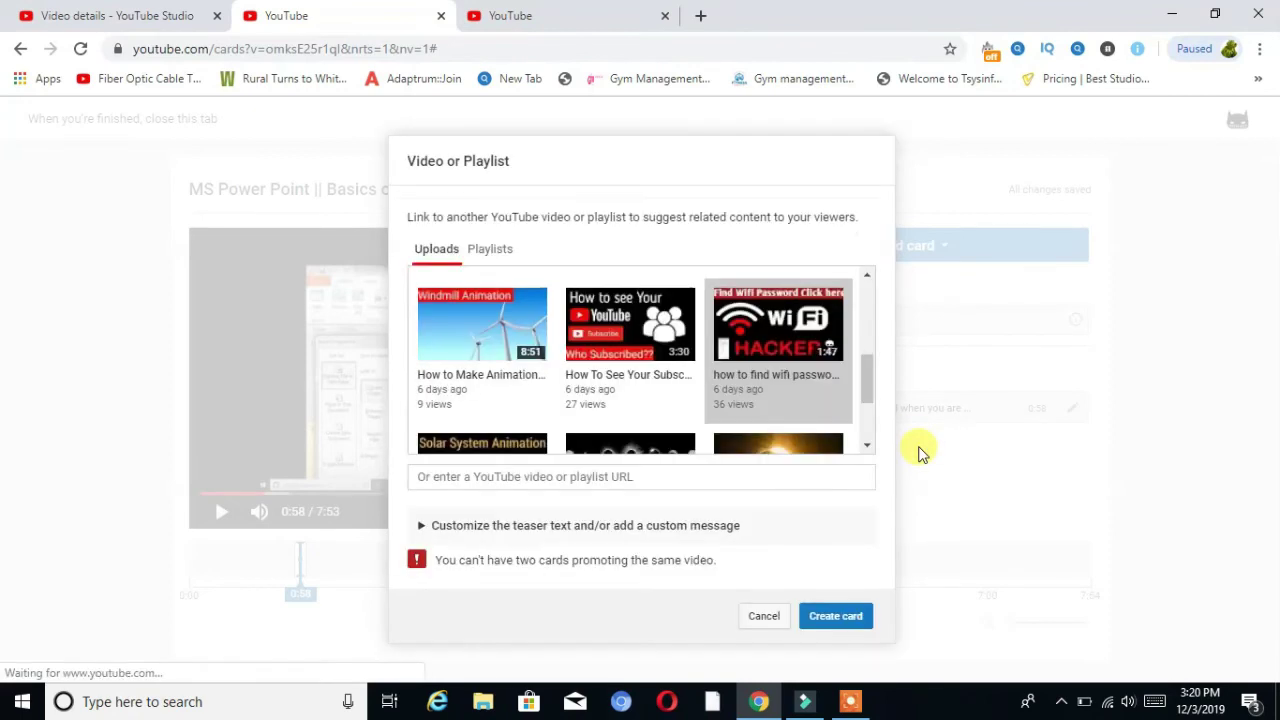
pyautogui.click(835, 616)
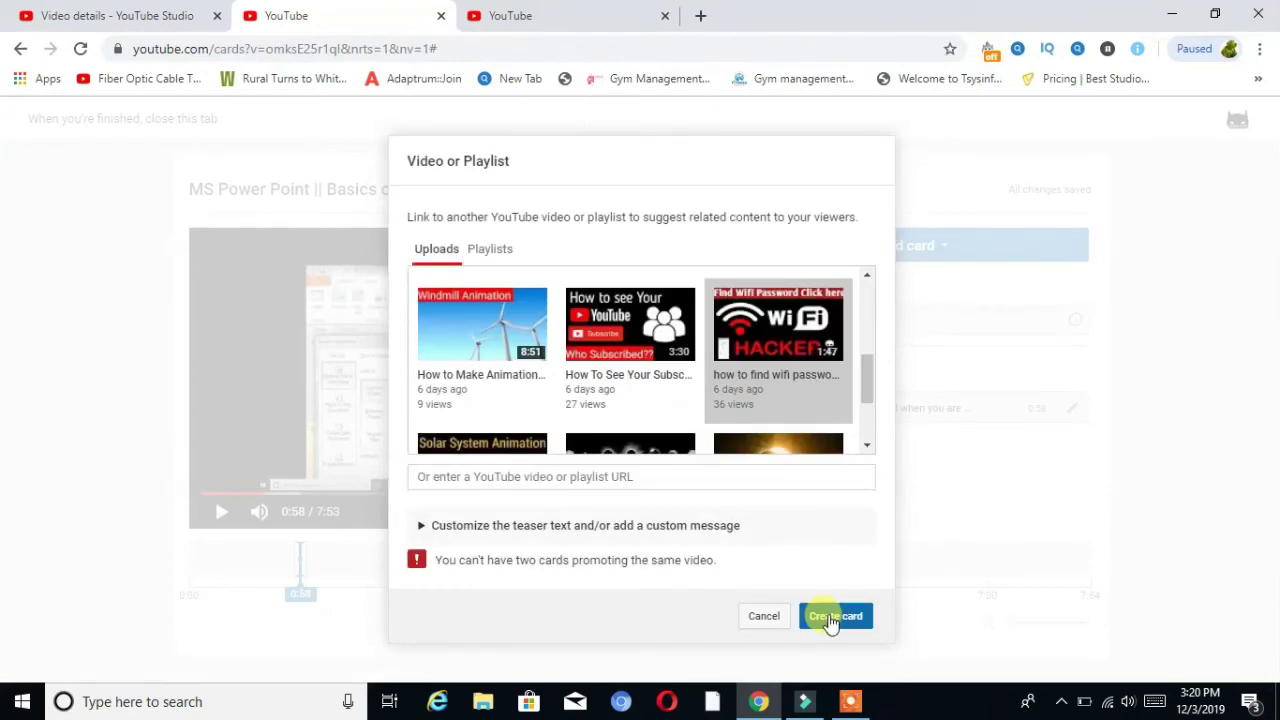
pyautogui.click(829, 622)
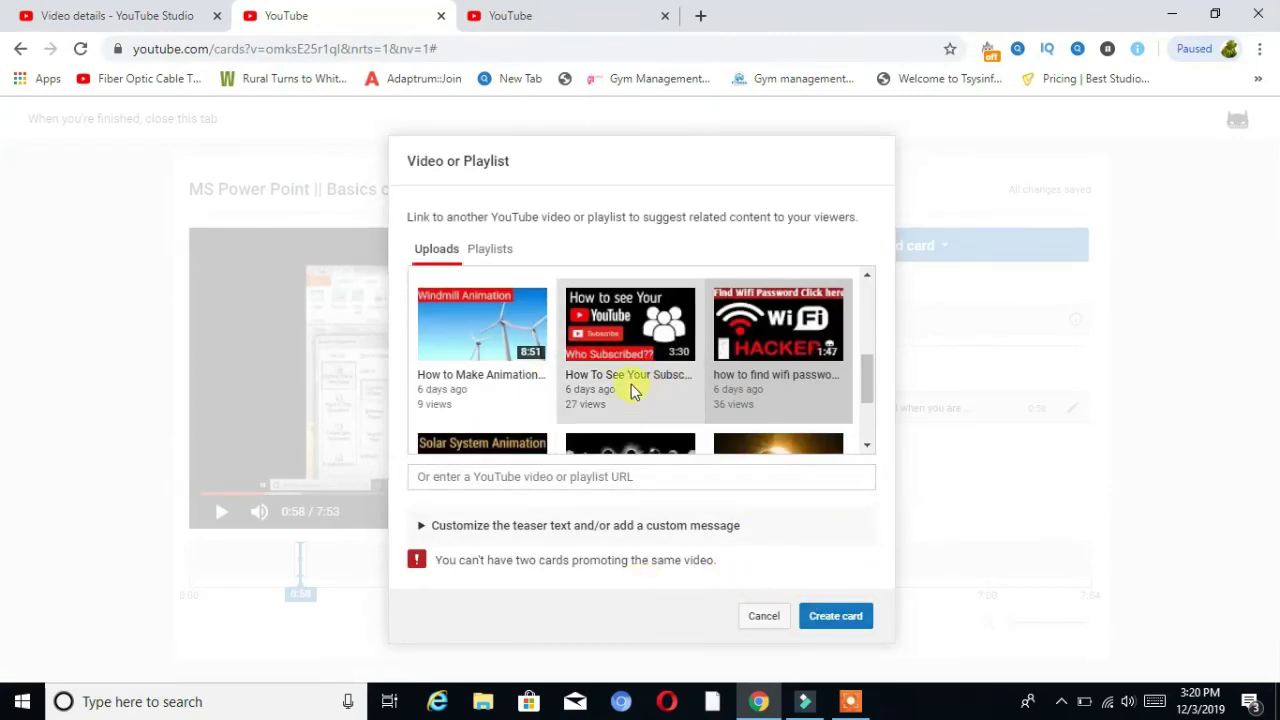
pyautogui.click(490, 352)
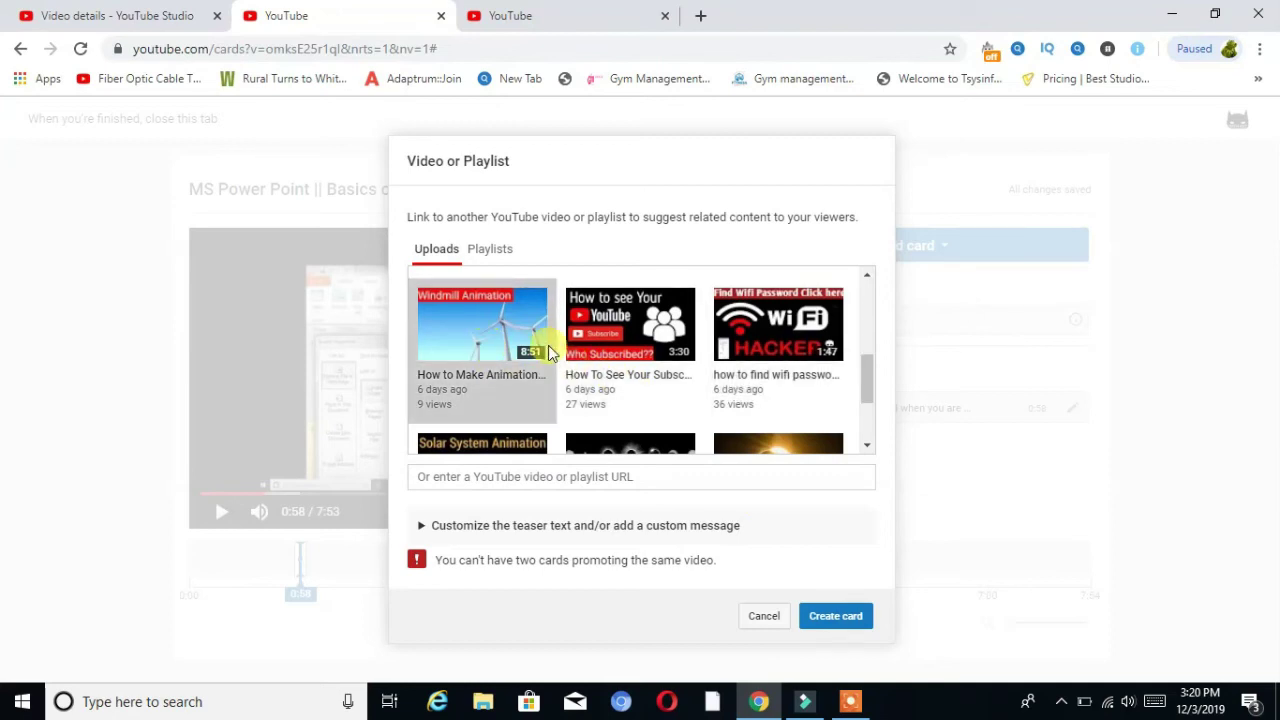
pyautogui.click(835, 617)
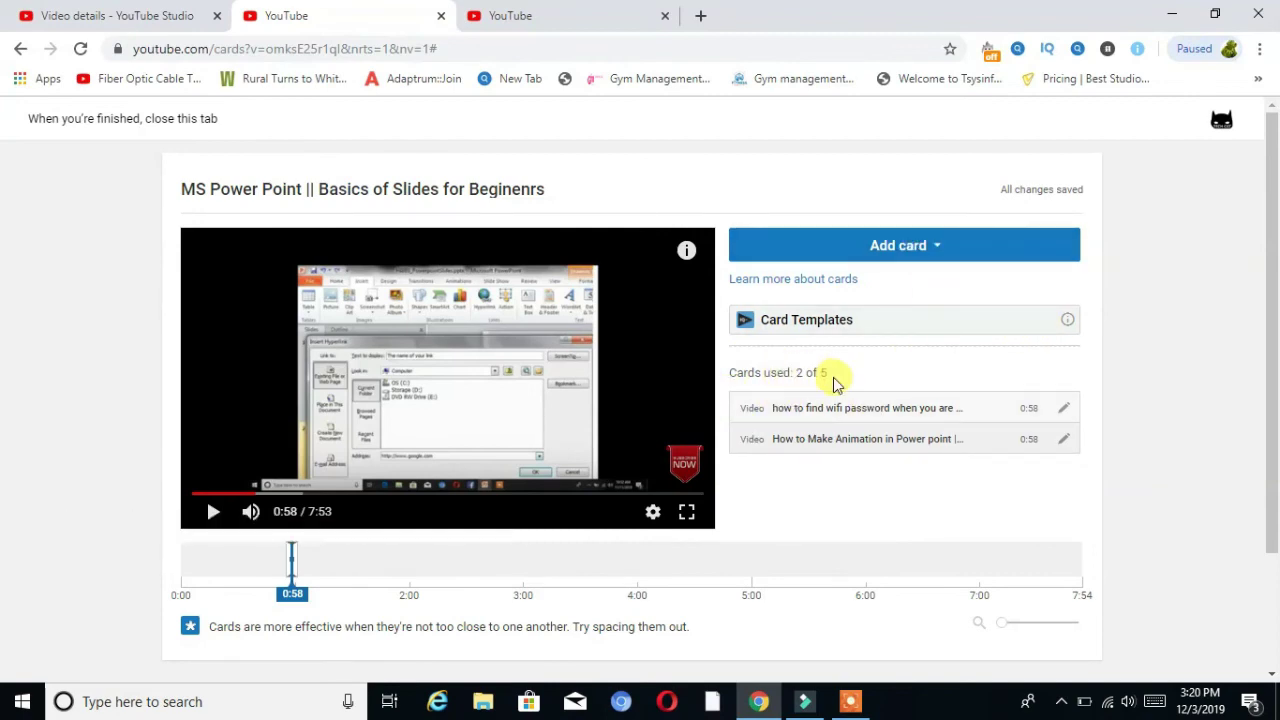
# - Add a video card promoting the Solar Eclipse Animation video
pyautogui.click(943, 246)
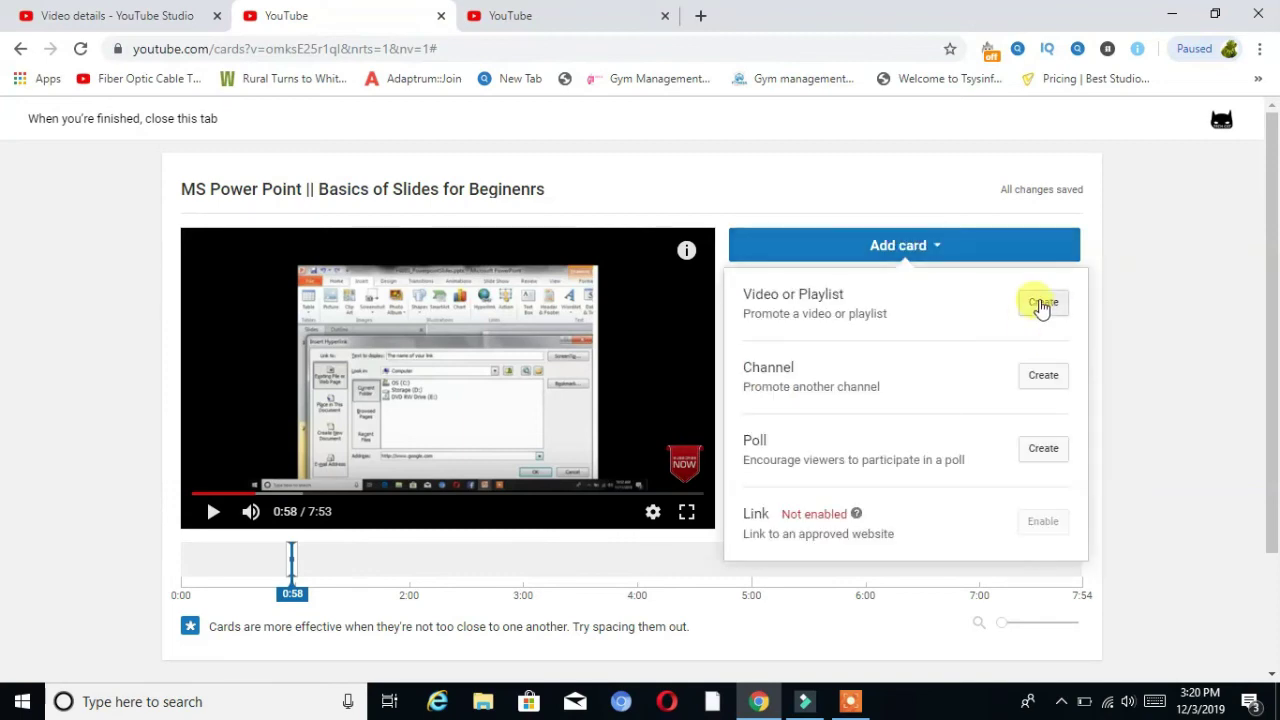
pyautogui.click(1042, 304)
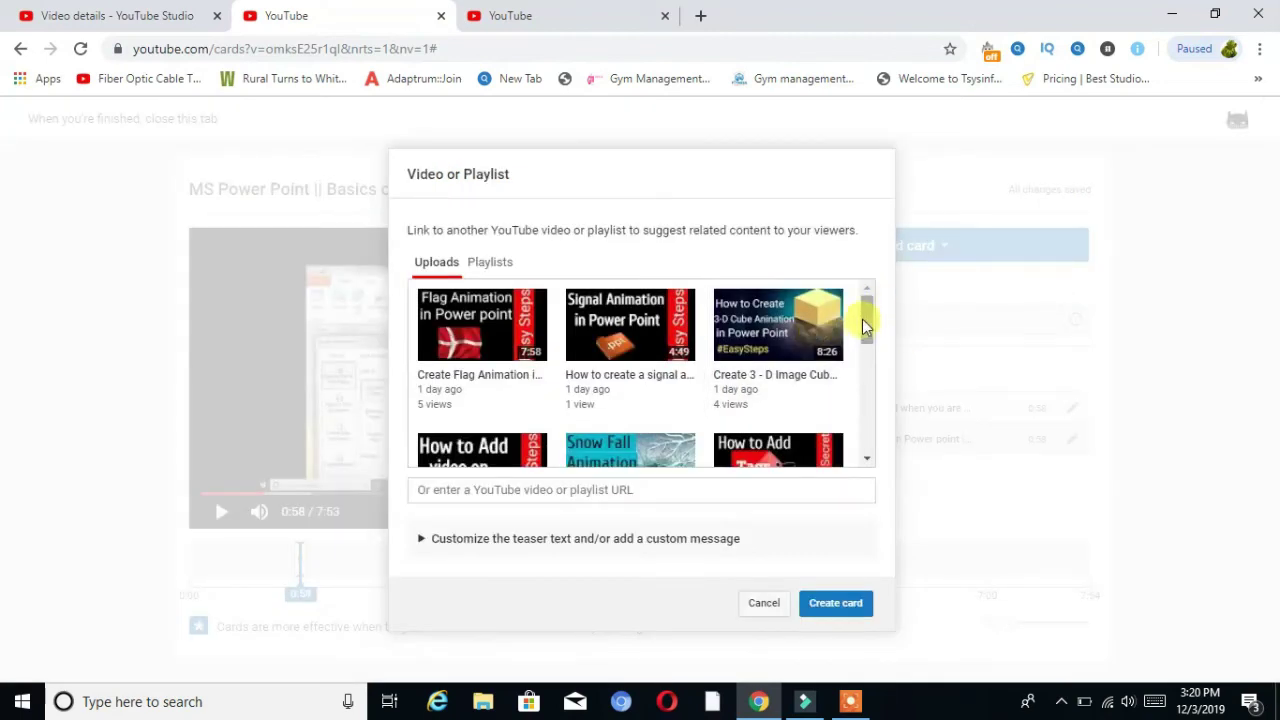
pyautogui.moveTo(864, 320); pyautogui.dragTo(868, 429)
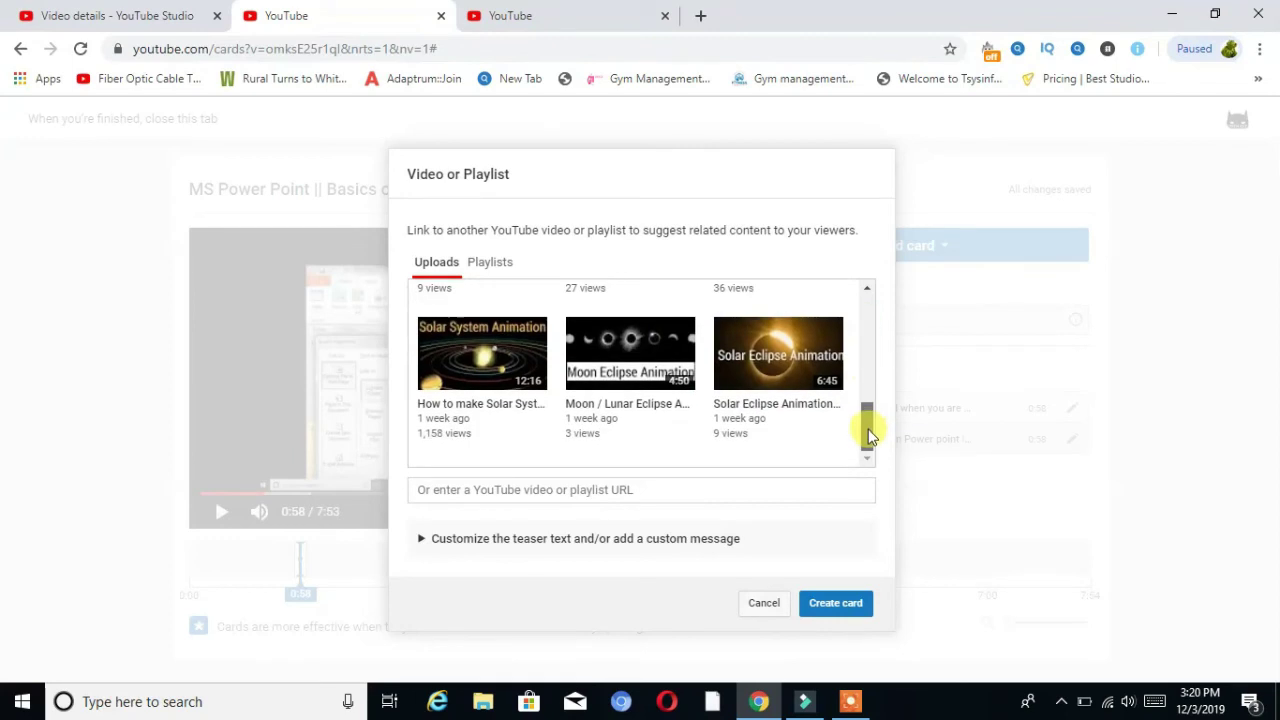
pyautogui.click(780, 360)
pyautogui.click(830, 603)
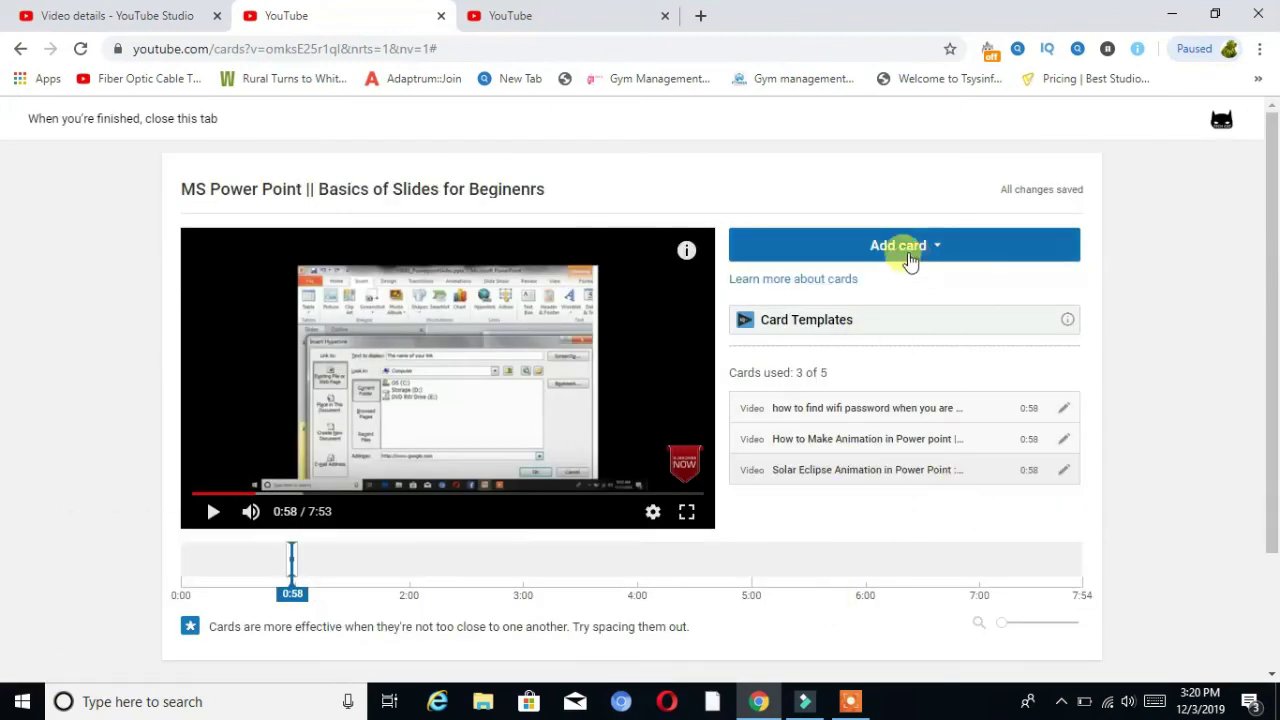
# - Add a video card promoting the Solar System Animation video
pyautogui.click(940, 246)
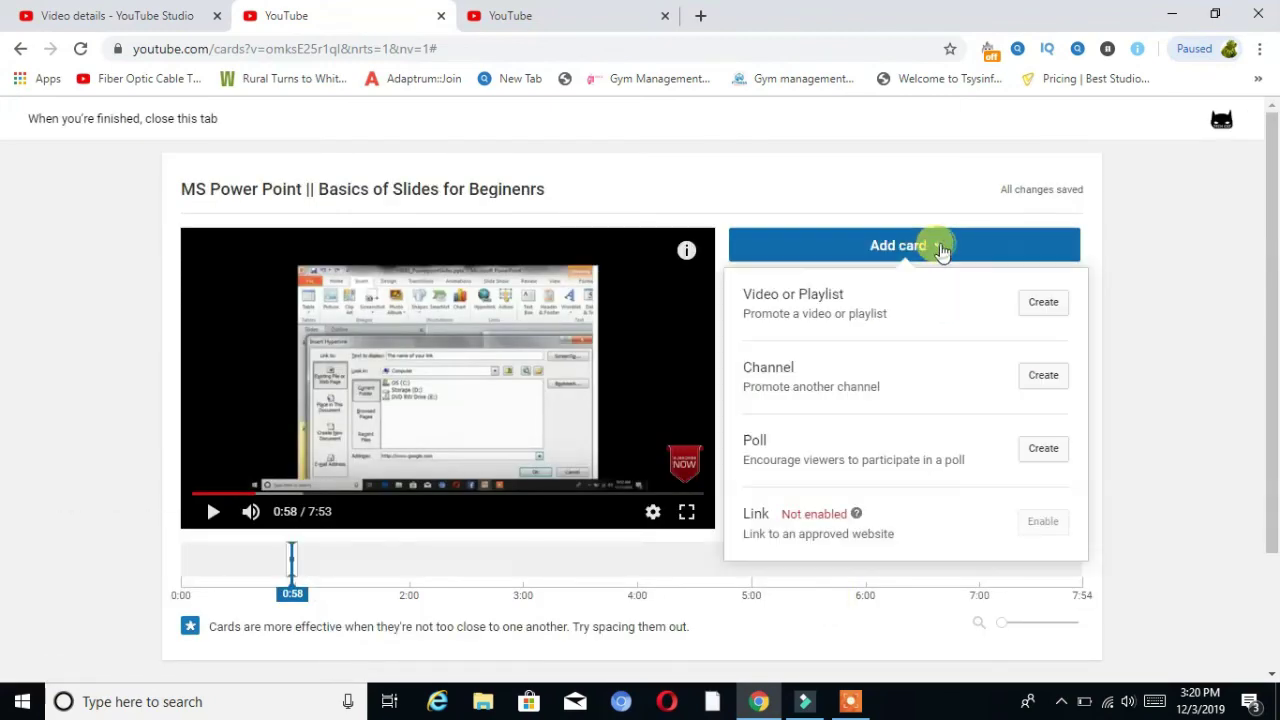
pyautogui.click(1043, 301)
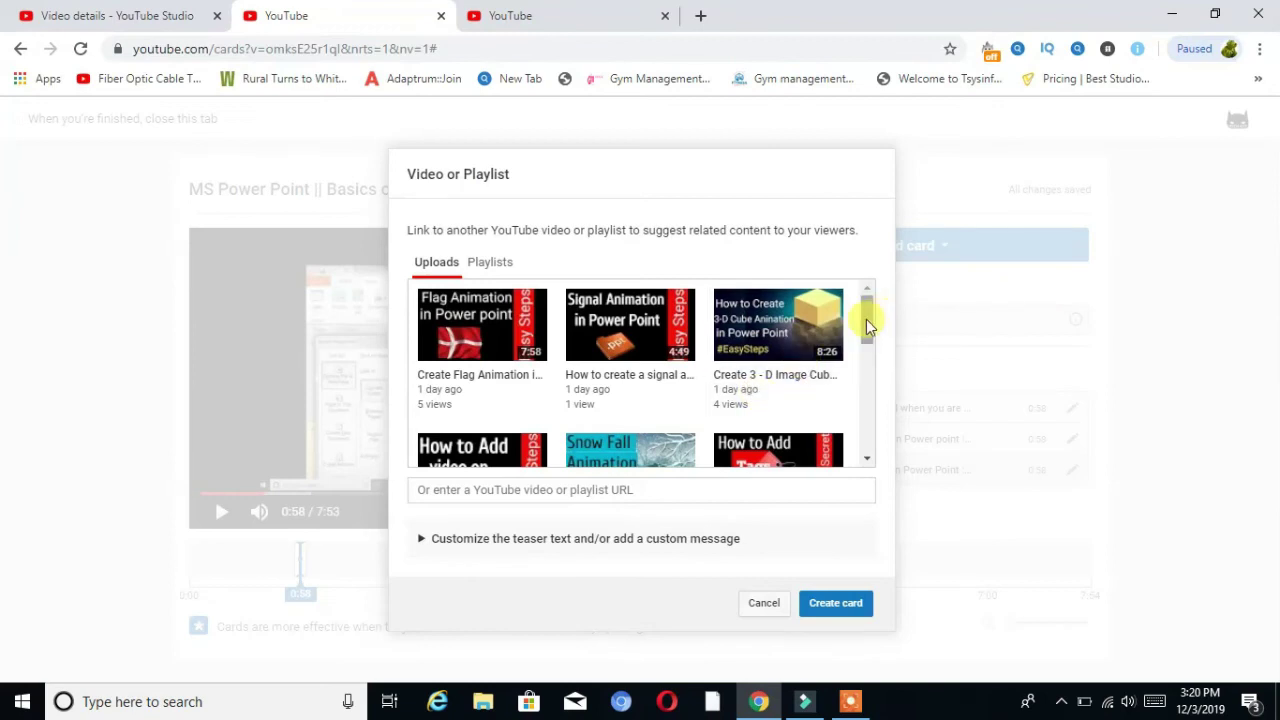
pyautogui.moveTo(867, 325); pyautogui.dragTo(867, 465)
pyautogui.click(540, 386)
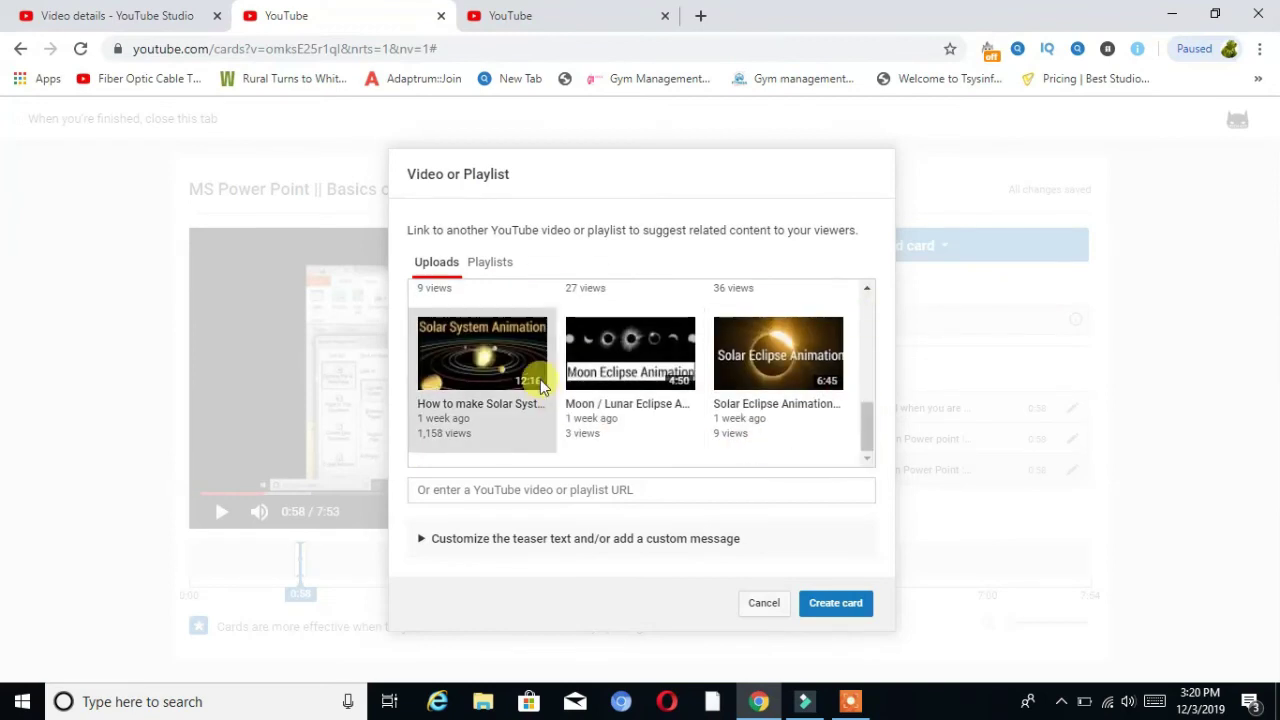
pyautogui.click(826, 602)
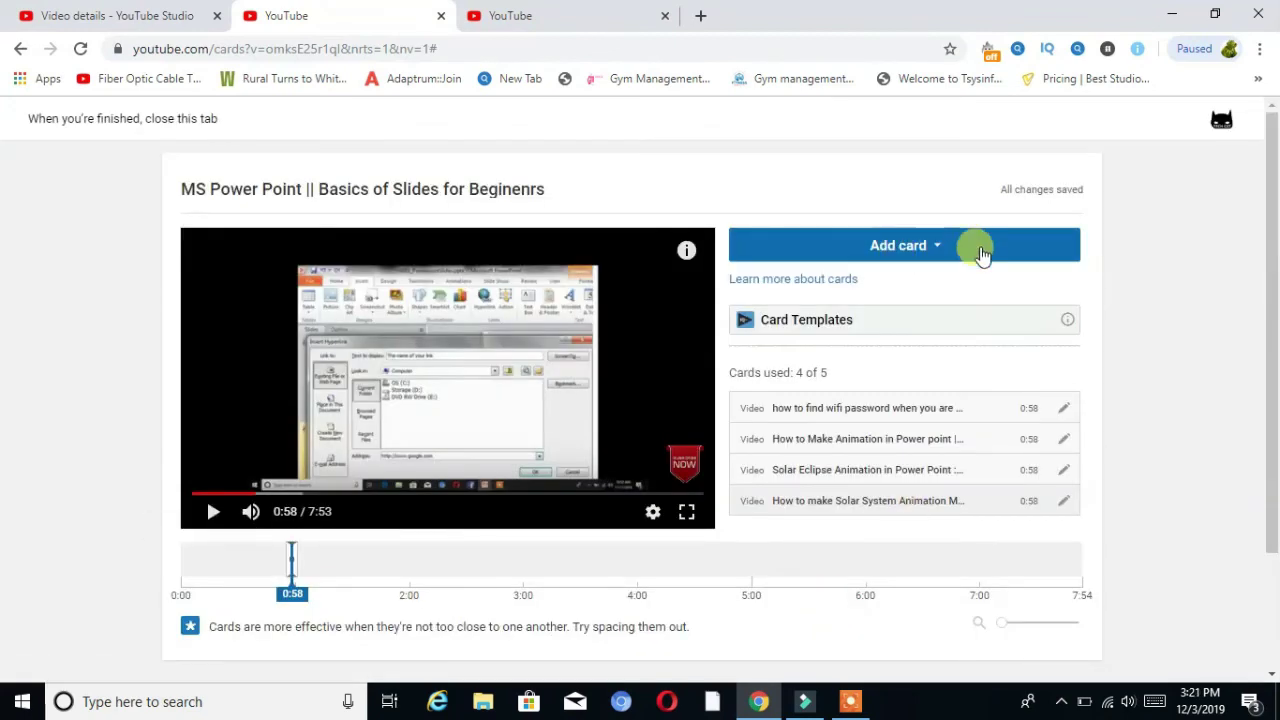
# - Add a fifth video card promoting the Signal Animation video
pyautogui.click(936, 246)
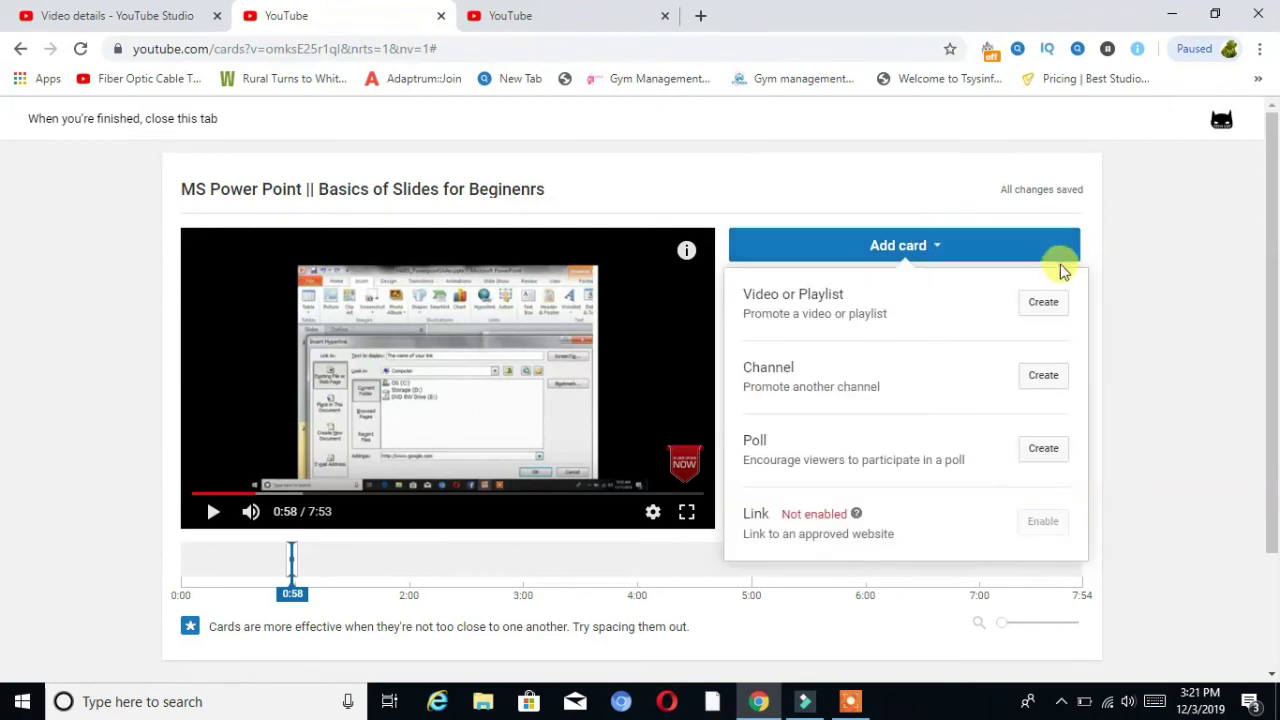
pyautogui.click(1043, 302)
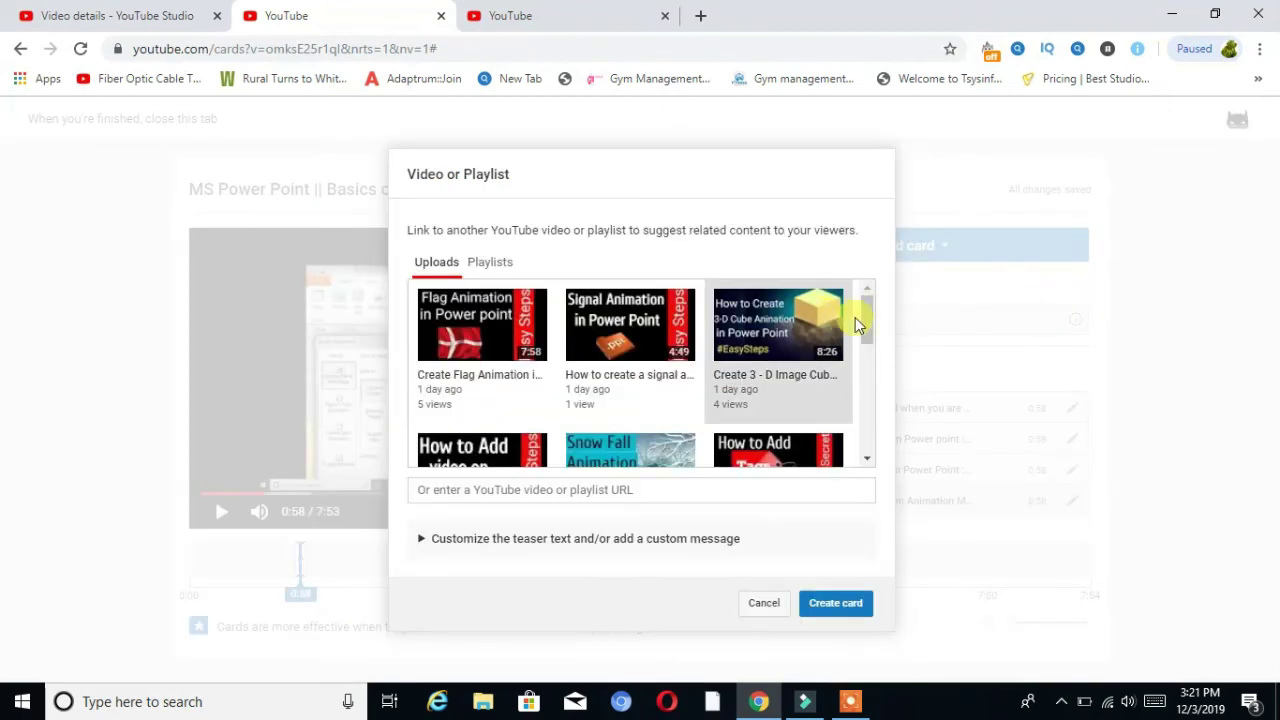
pyautogui.click(626, 305)
pyautogui.click(831, 606)
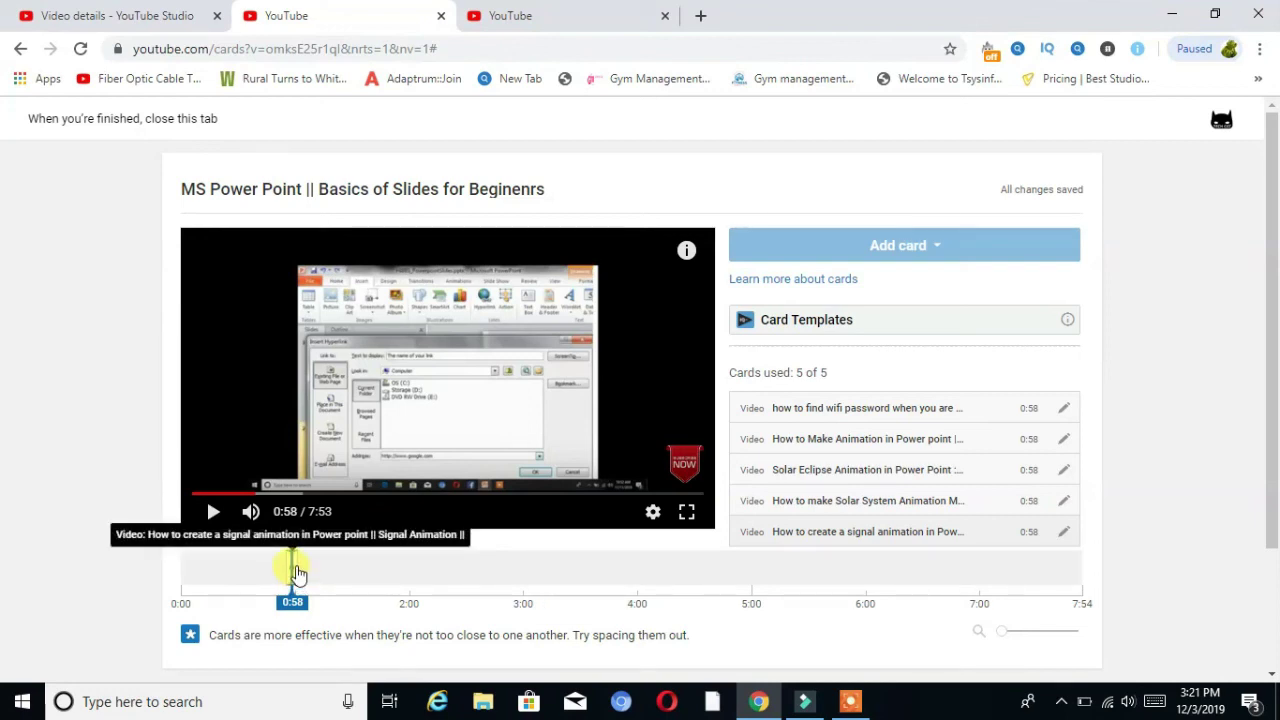
# - Drag the stacked card markers to 1:55, 2:57, 4:02 and 5:01, then return to Video details
pyautogui.moveTo(297, 572); pyautogui.dragTo(404, 581)
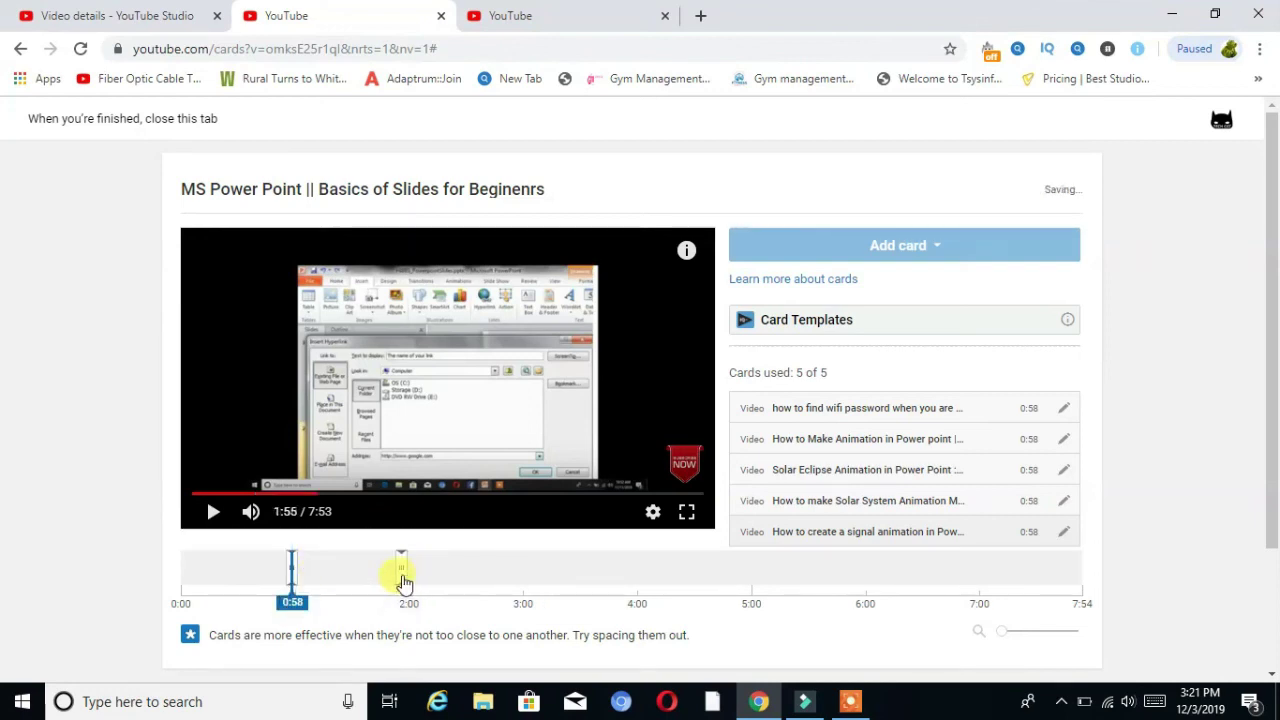
pyautogui.moveTo(297, 574); pyautogui.dragTo(518, 583)
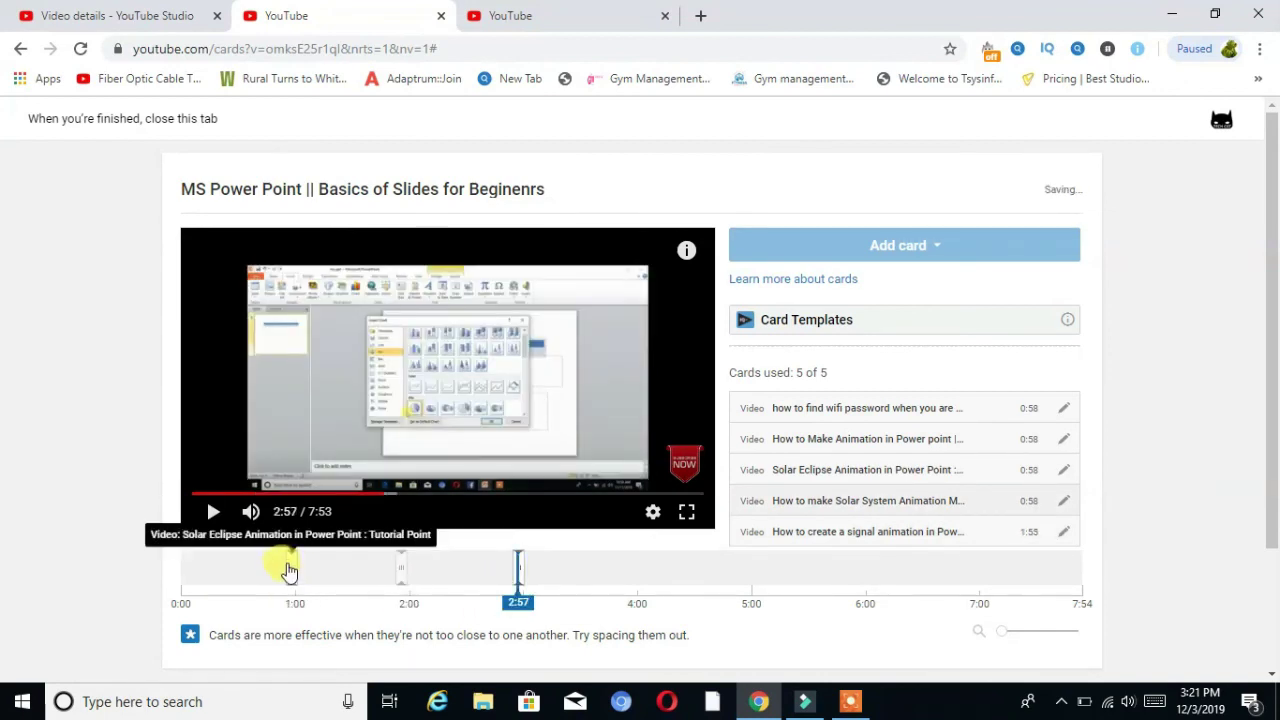
pyautogui.moveTo(292, 572)
pyautogui.mouseDown()
pyautogui.moveTo(677, 586)
pyautogui.moveTo(641, 584)
pyautogui.mouseUp()
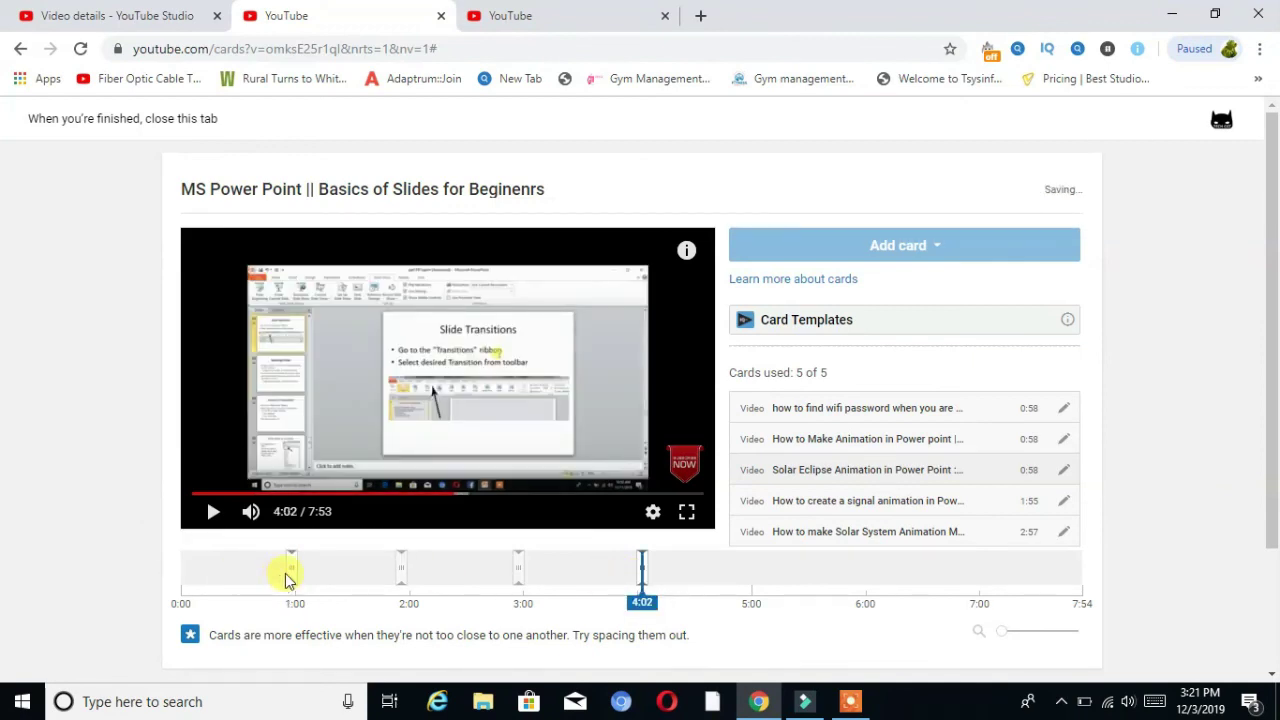
pyautogui.moveTo(288, 574); pyautogui.dragTo(753, 578)
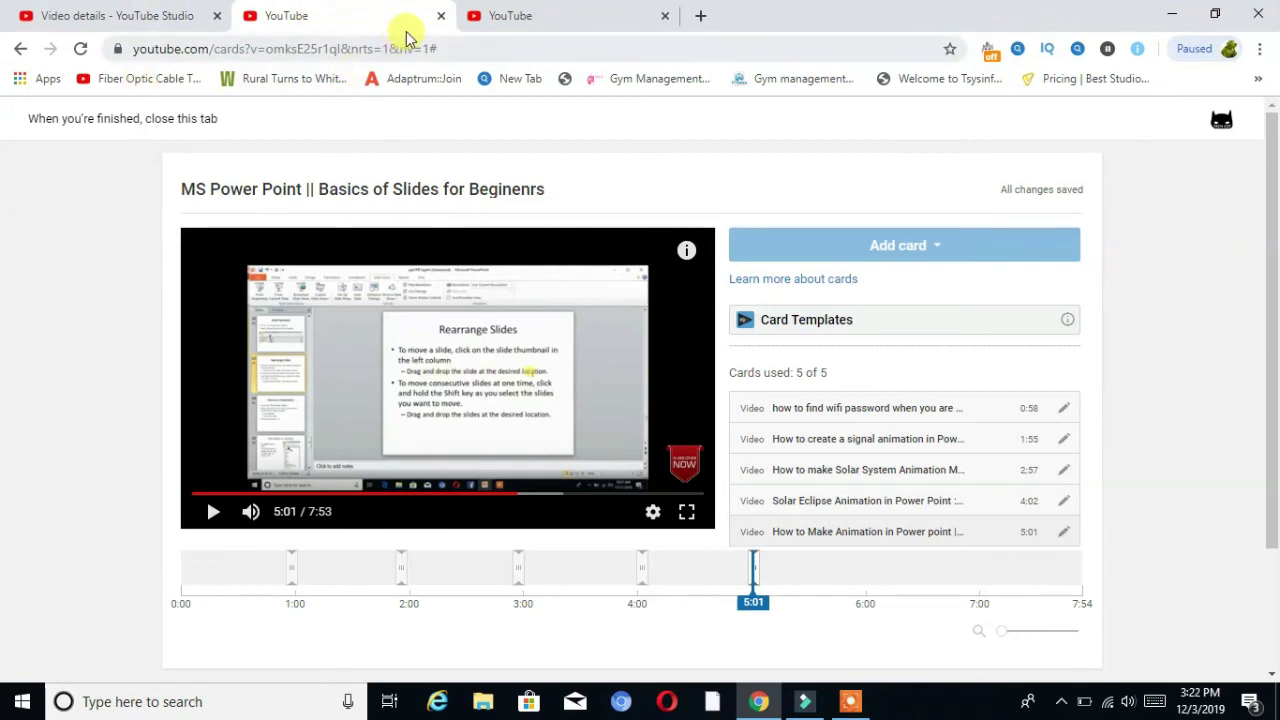
pyautogui.click(441, 15)
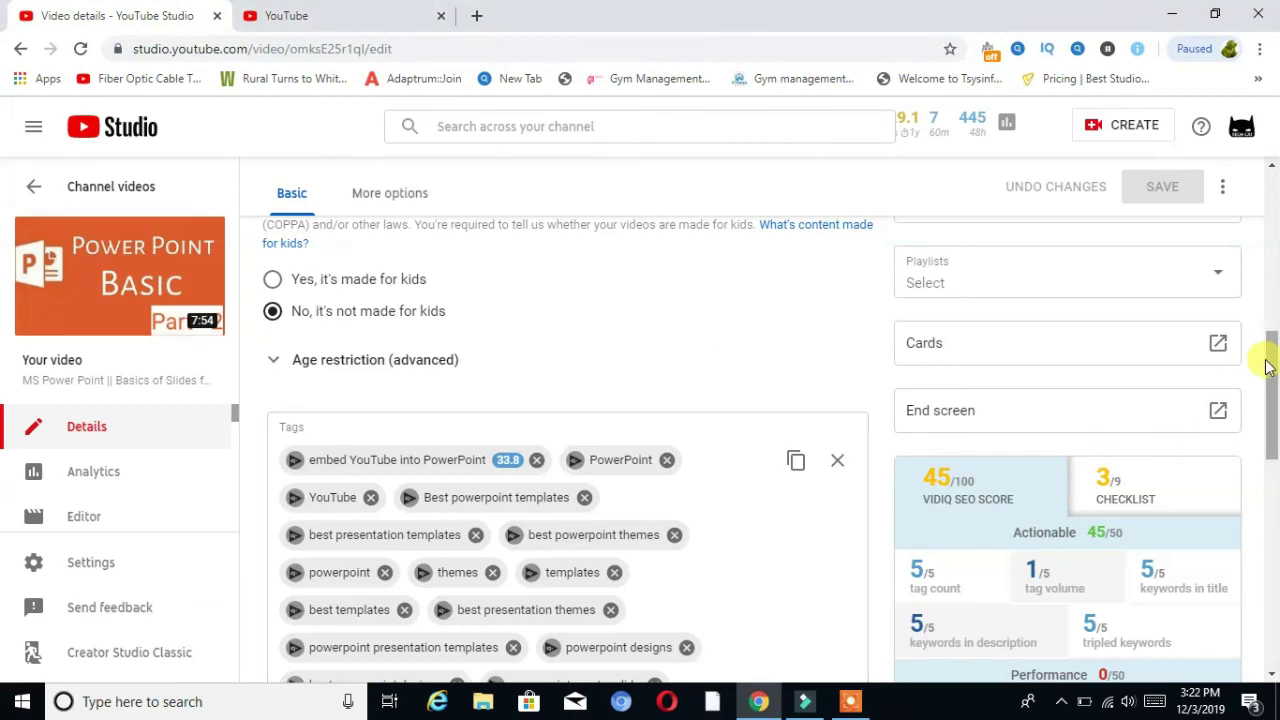
pyautogui.moveTo(1266, 391); pyautogui.dragTo(1264, 315)
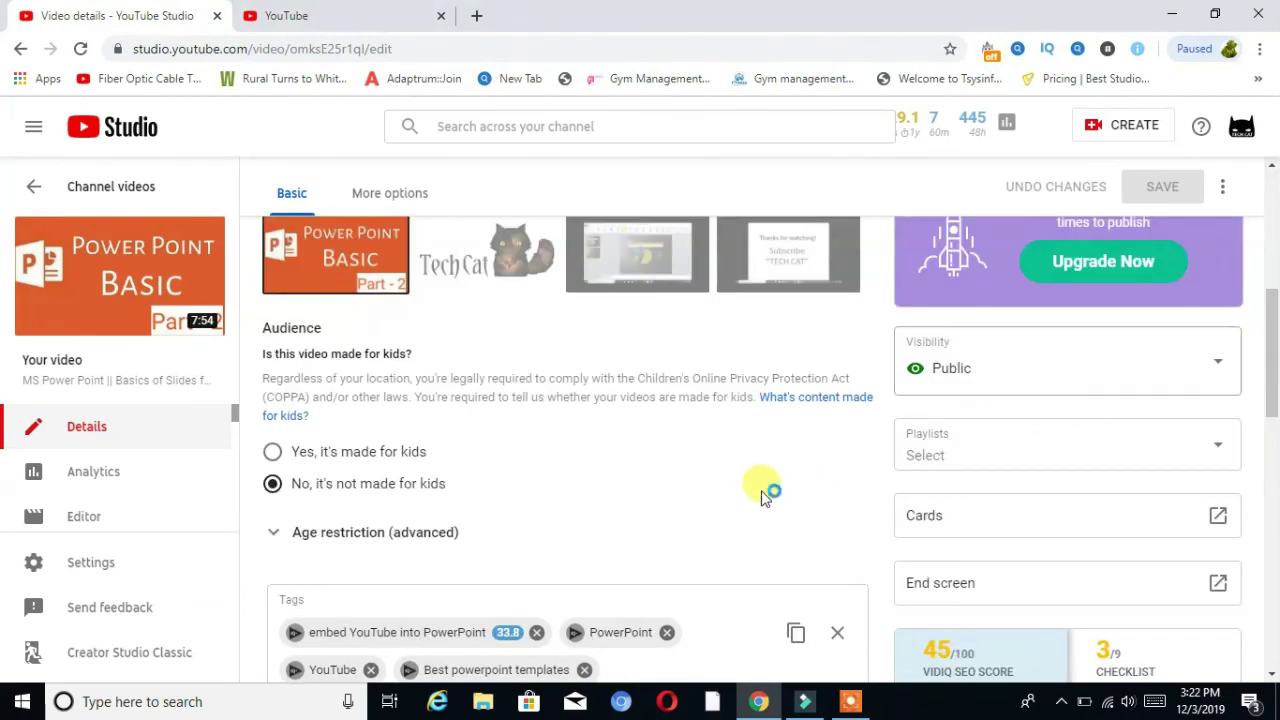